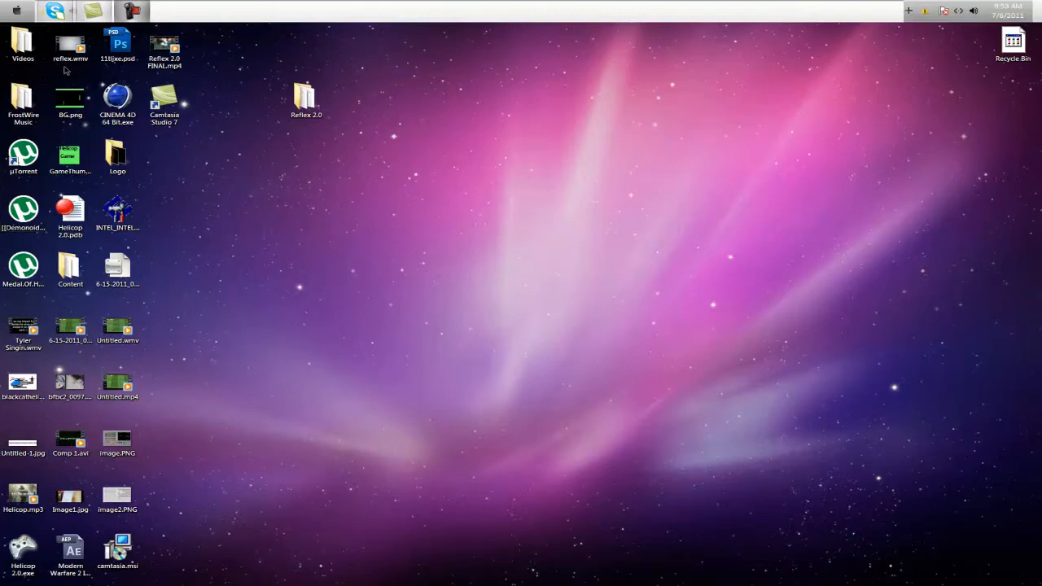
# Launch Vegas Pro 10.0, decline restoring the autosaved project, and keep its window maximized
pyautogui.click(16, 10)
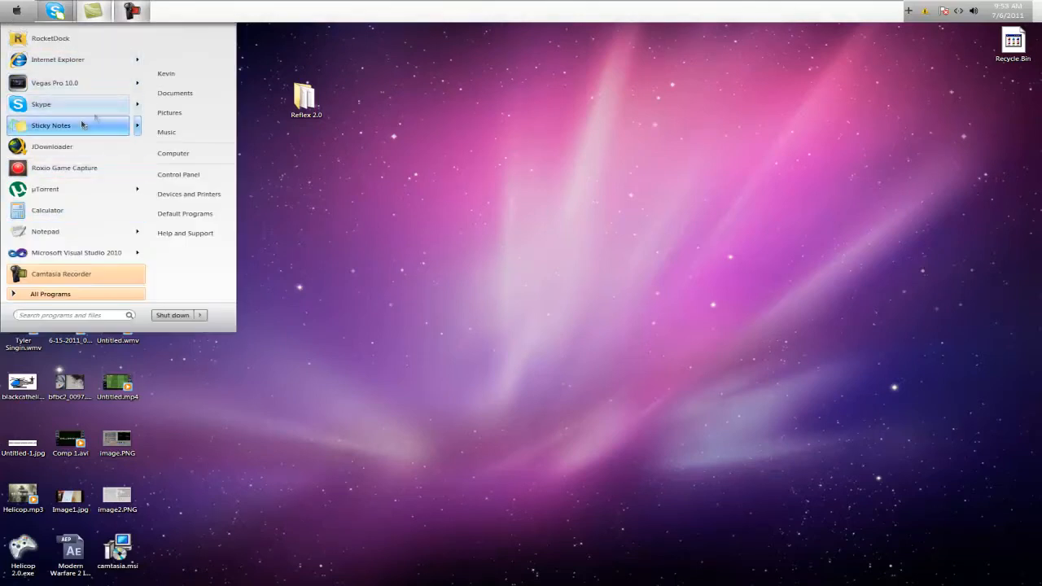
pyautogui.click(52, 86)
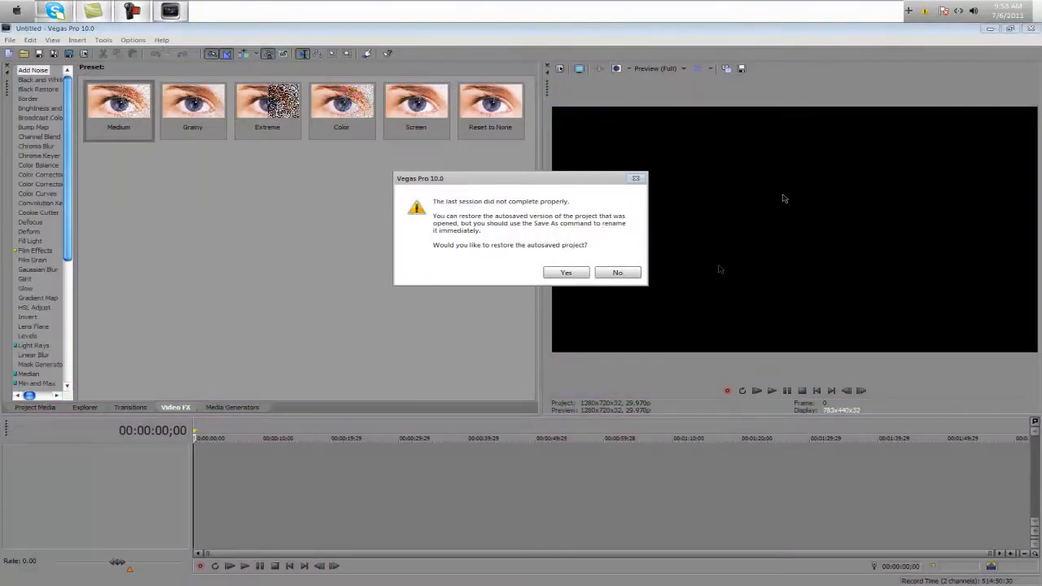
pyautogui.click(616, 274)
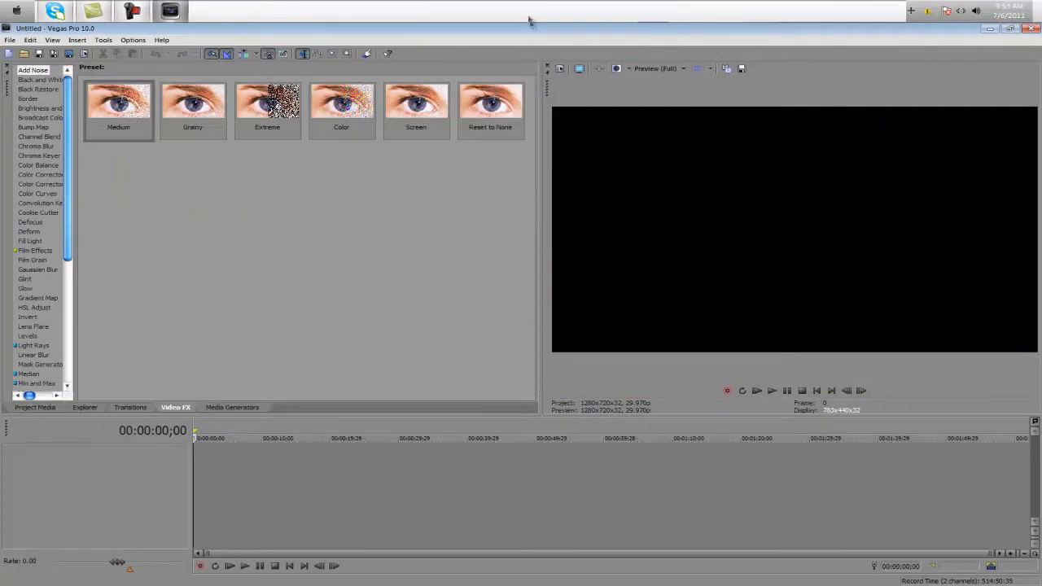
pyautogui.moveTo(494, 28)
pyautogui.mouseDown()
pyautogui.moveTo(510, 24)
pyautogui.moveTo(501, 25)
pyautogui.mouseUp()
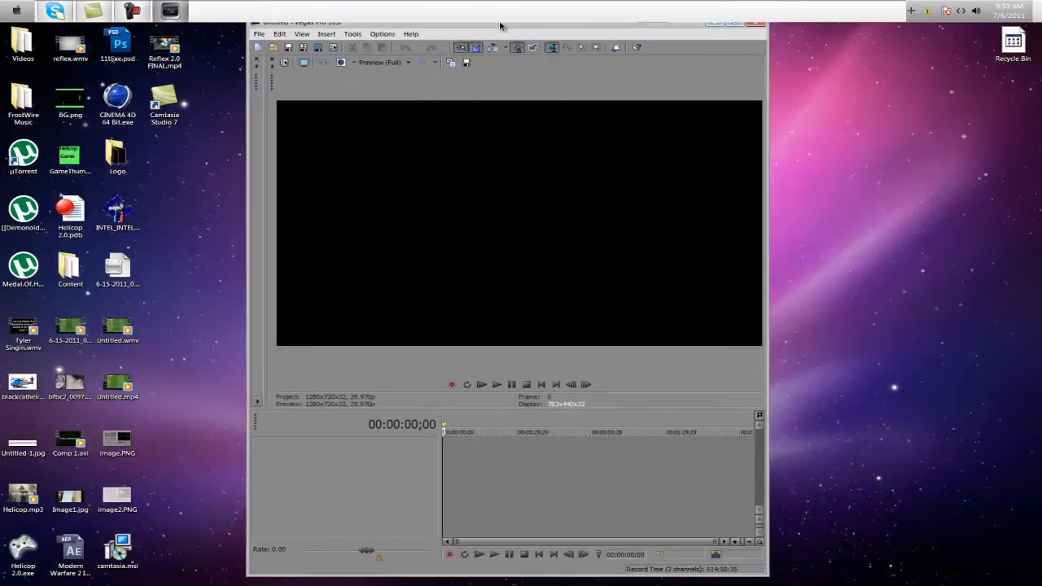
pyautogui.doubleClick(501, 26)
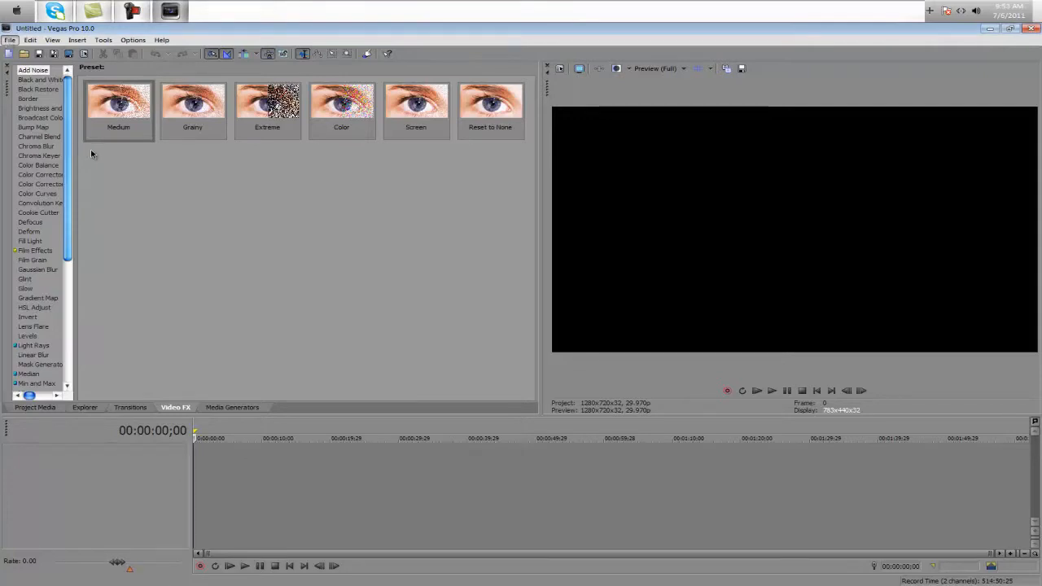
# Set the project's video template to HDV 720-30p (1280x720, 29.970 fps) in the project properties
pyautogui.hotkey('alt', 'Return')
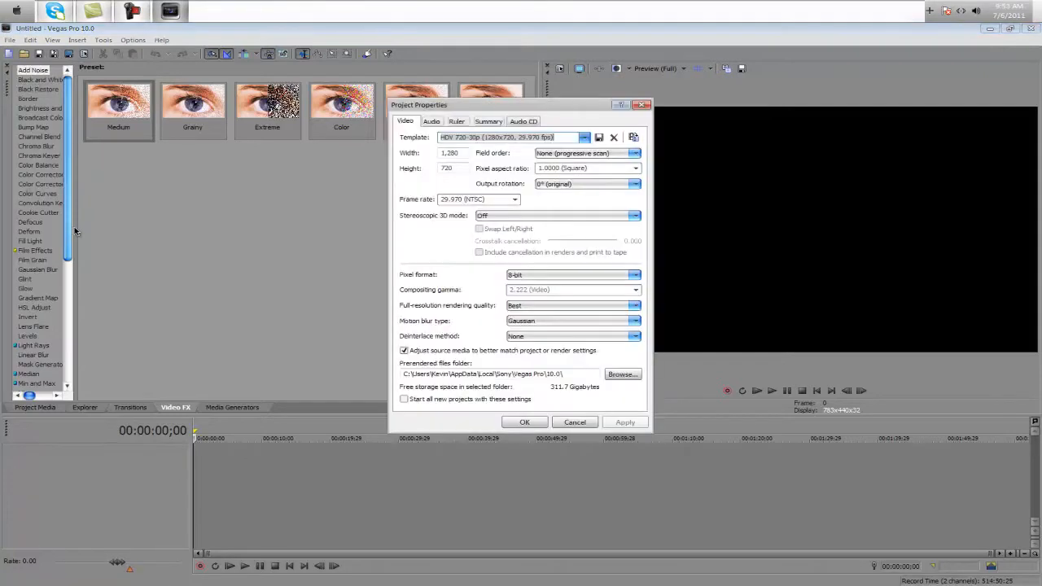
pyautogui.click(536, 422)
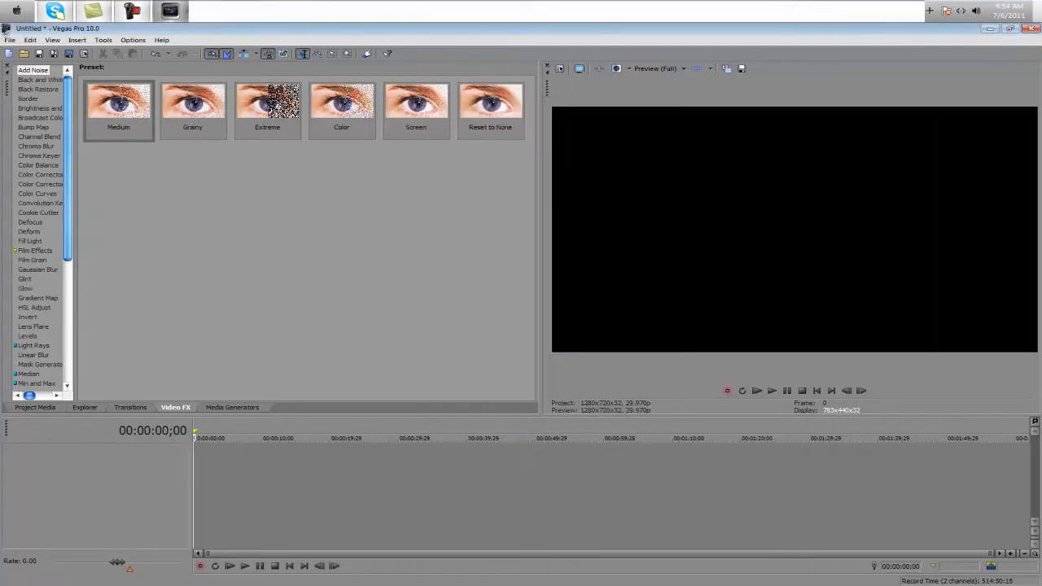
pyautogui.hotkey('alt', 'Return')
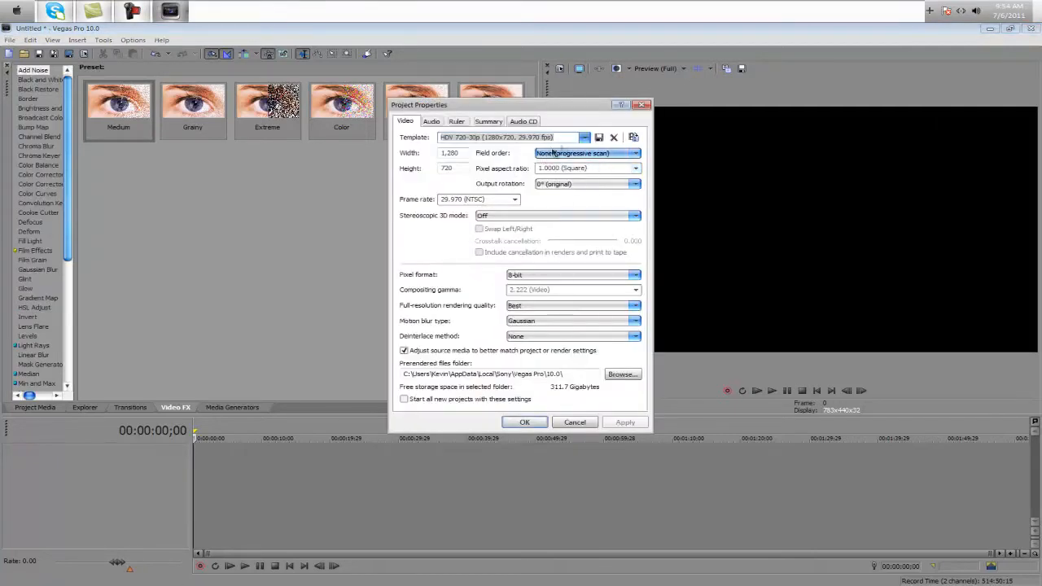
pyautogui.click(584, 140)
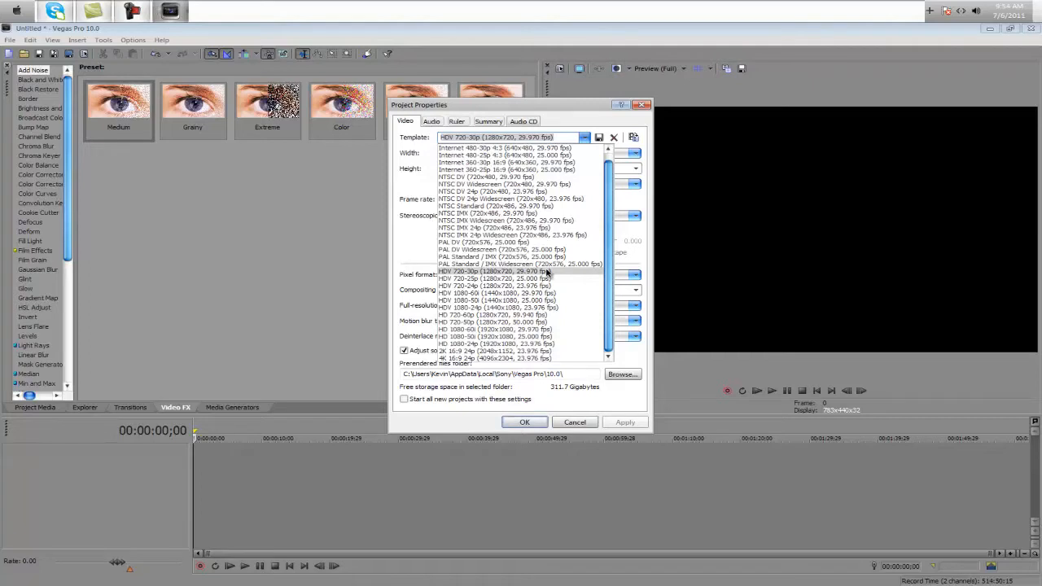
pyautogui.click(547, 272)
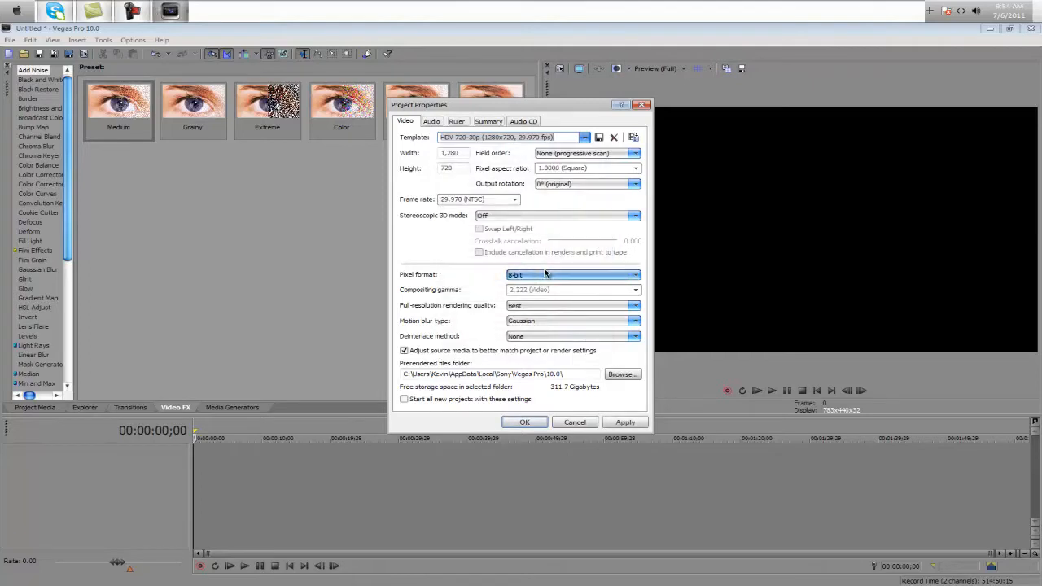
pyautogui.click(594, 154)
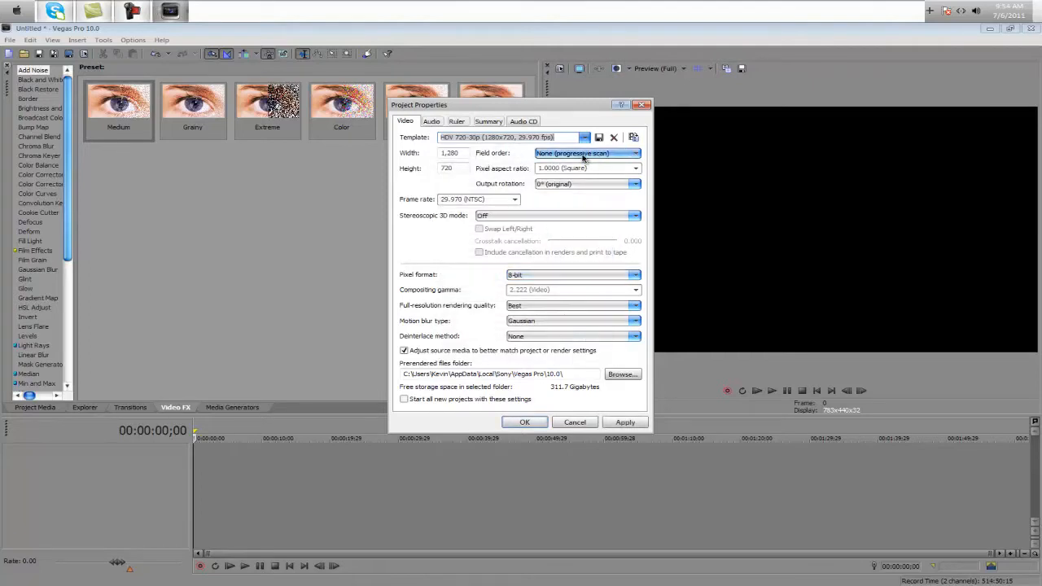
pyautogui.click(590, 168)
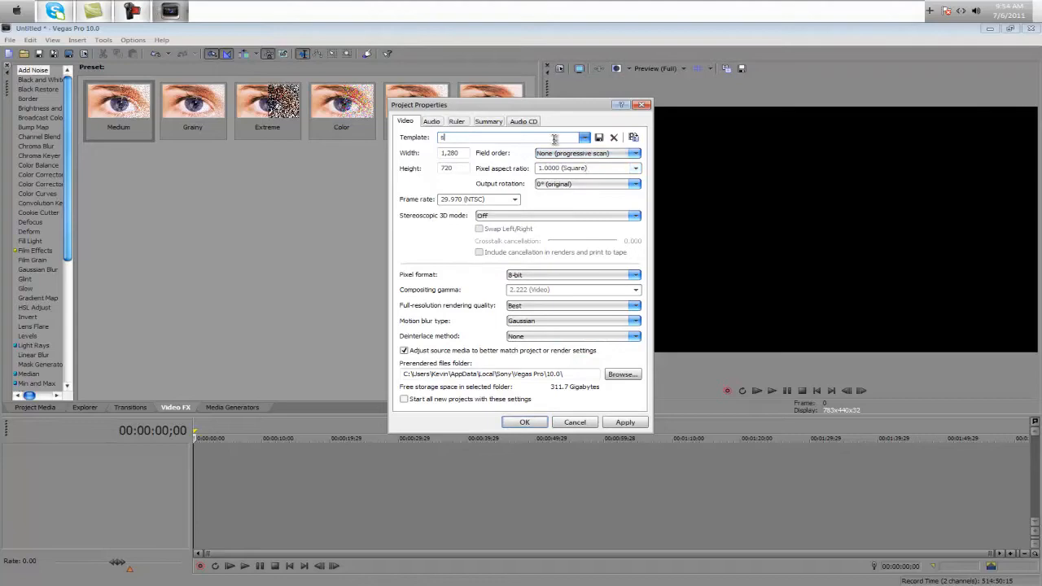
pyautogui.click(585, 137)
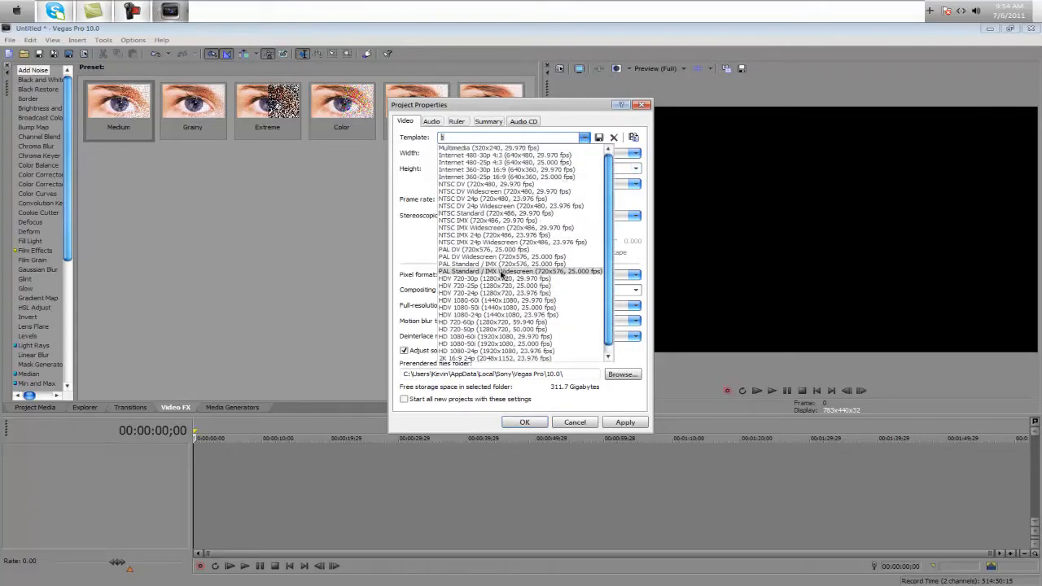
pyautogui.click(497, 279)
# Choose field order None (progressive scan), square pixel aspect ratio, output rotation 0° (original) and frame rate 29.970 (NTSC)
pyautogui.click(594, 157)
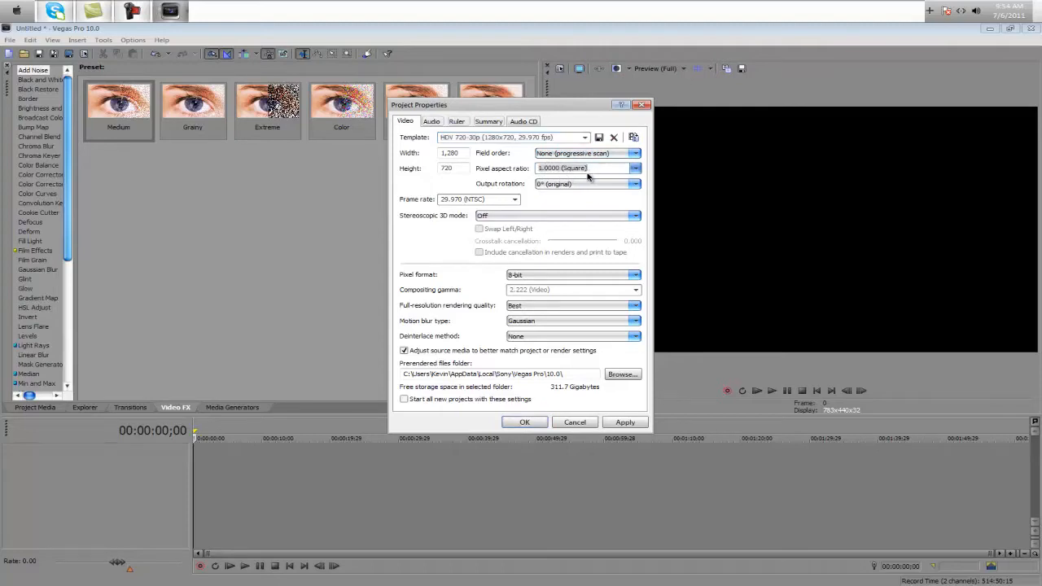
pyautogui.click(568, 184)
pyautogui.click(564, 194)
pyautogui.click(514, 200)
pyautogui.click(476, 236)
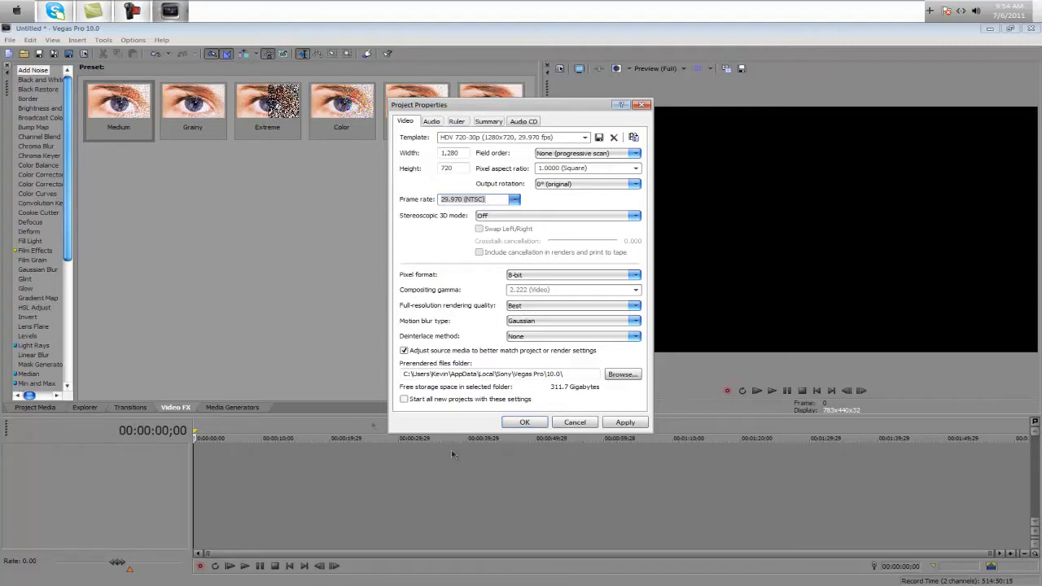
# Save the current video properties as a template named Roxio Settings, accepting that it duplicates a built-in preset
pyautogui.click(570, 137)
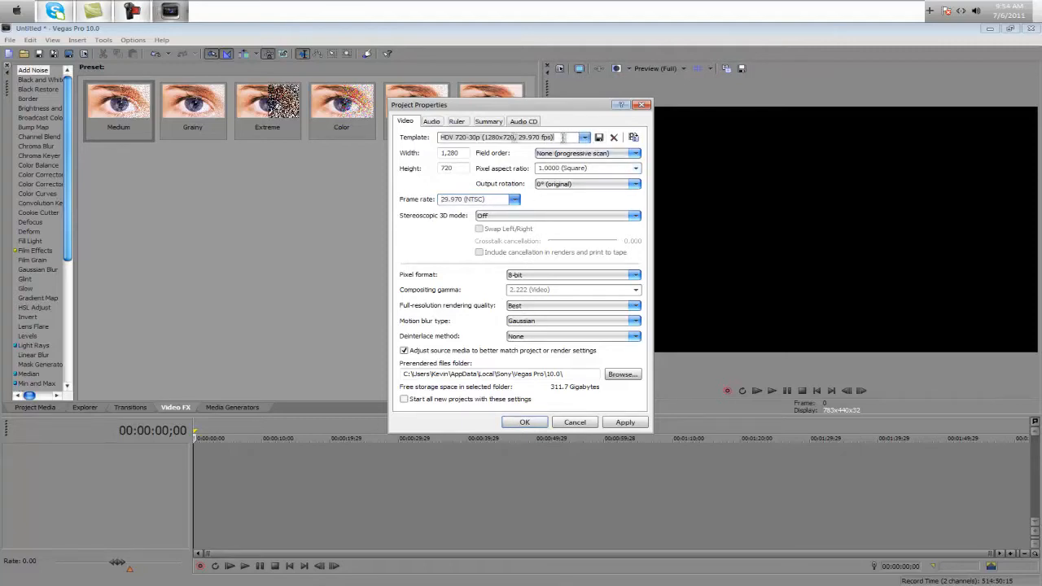
pyautogui.press('BackSpace')
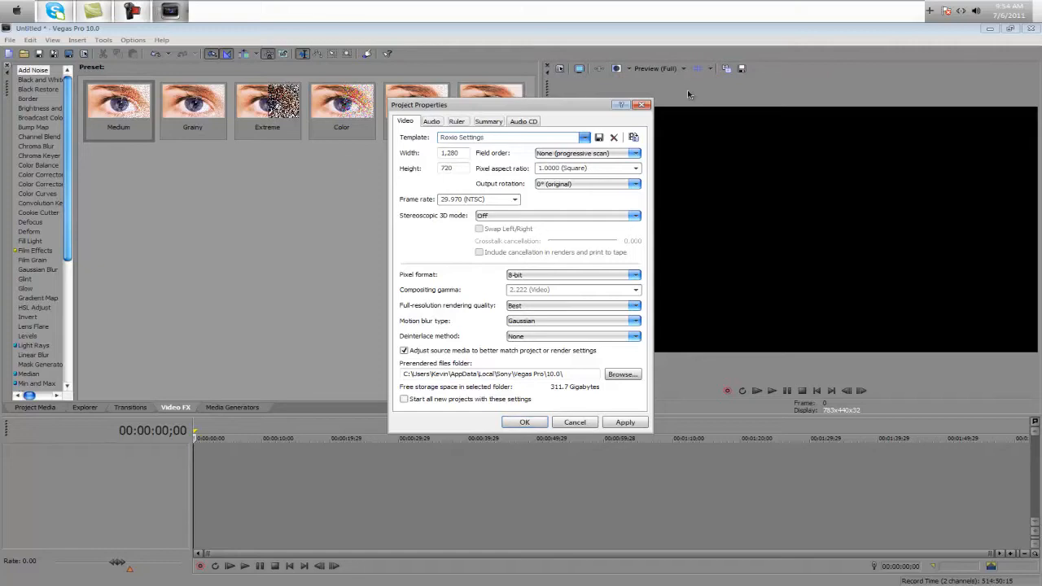
pyautogui.click(599, 138)
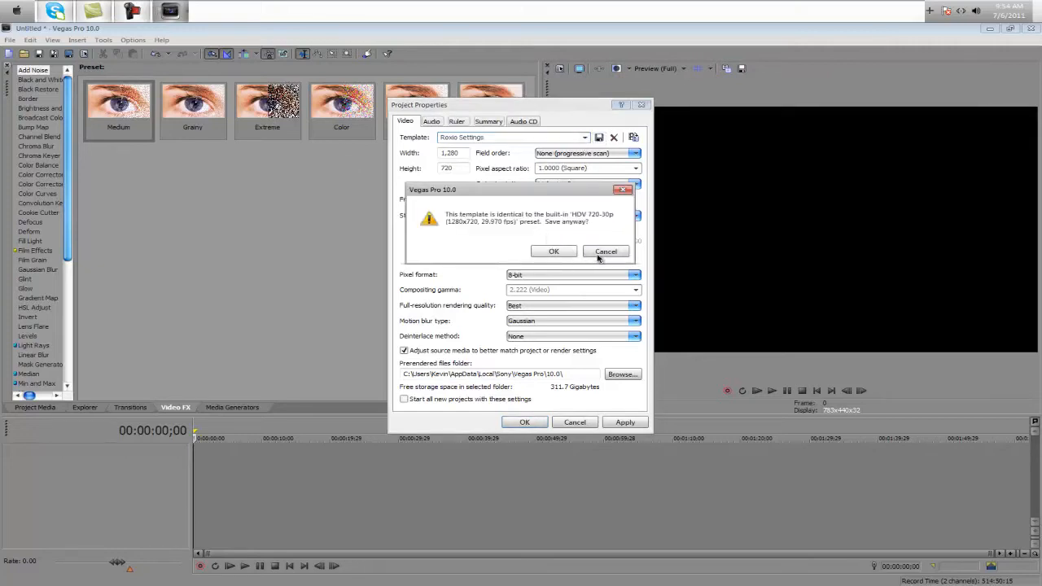
pyautogui.click(565, 252)
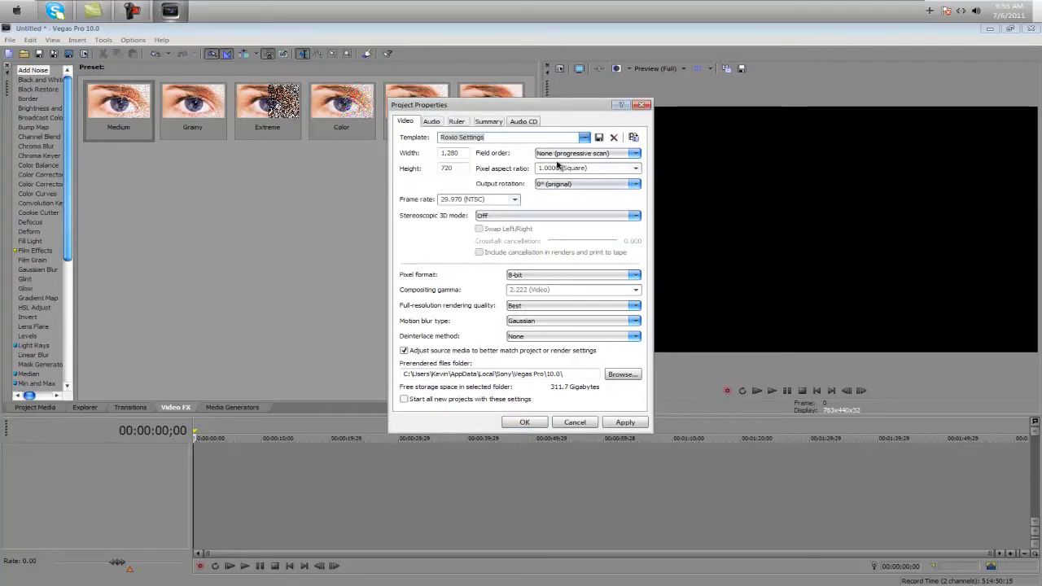
# Select the Roxio Settings template, make it the default for all new projects, and apply the project properties
pyautogui.click(585, 138)
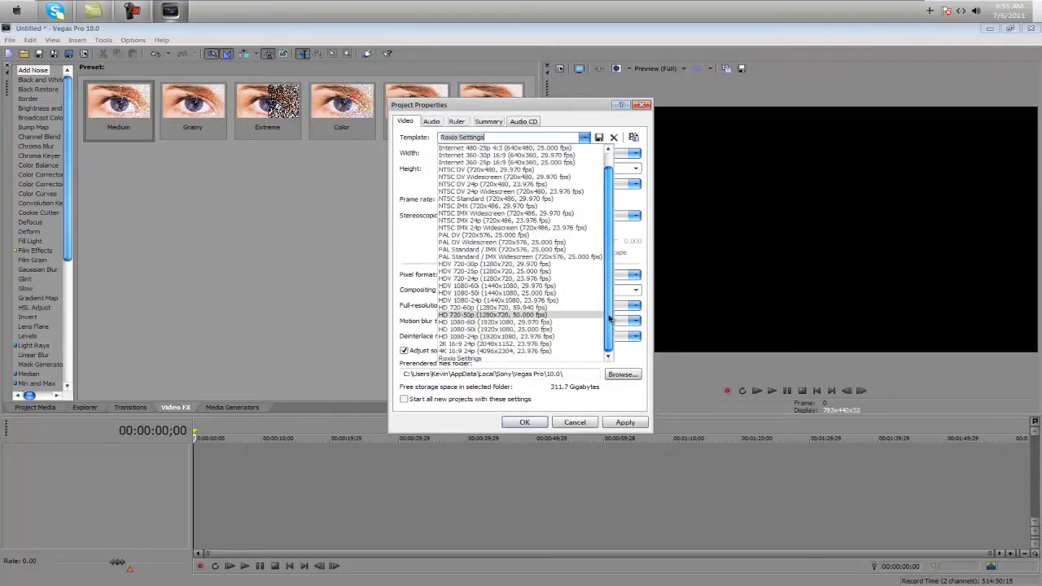
pyautogui.click(530, 265)
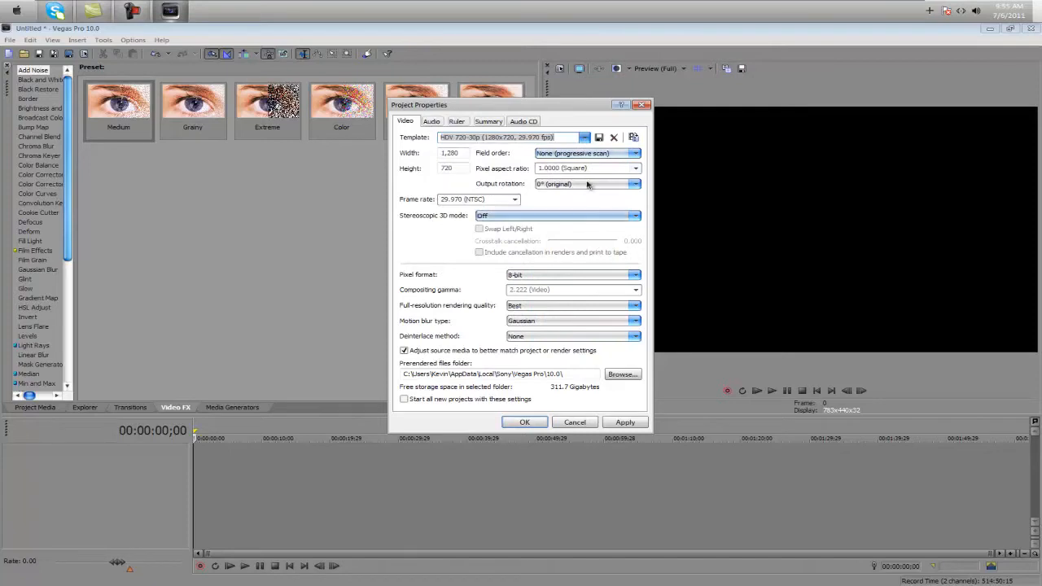
pyautogui.click(586, 139)
pyautogui.click(461, 358)
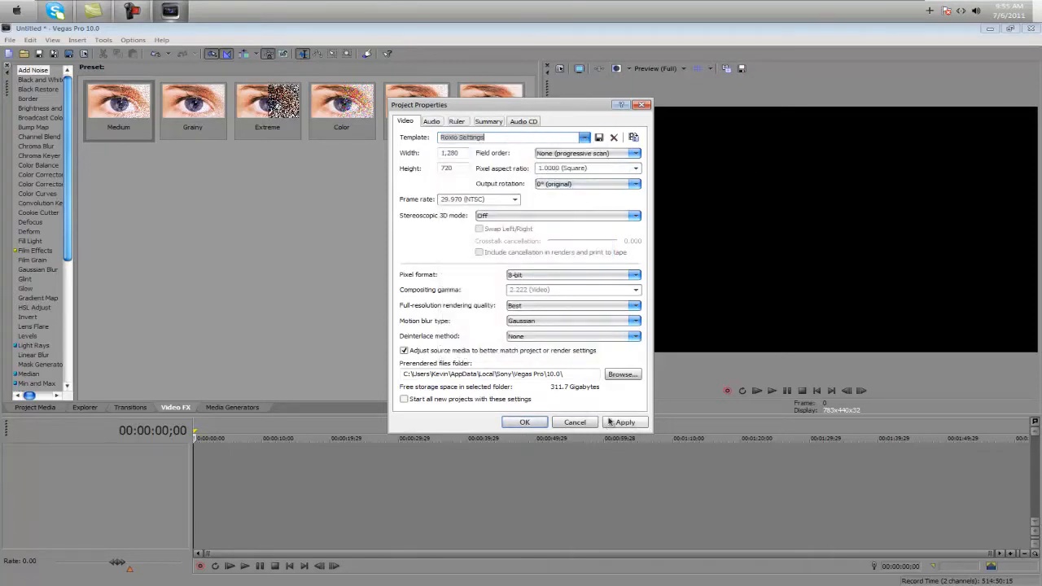
pyautogui.click(405, 400)
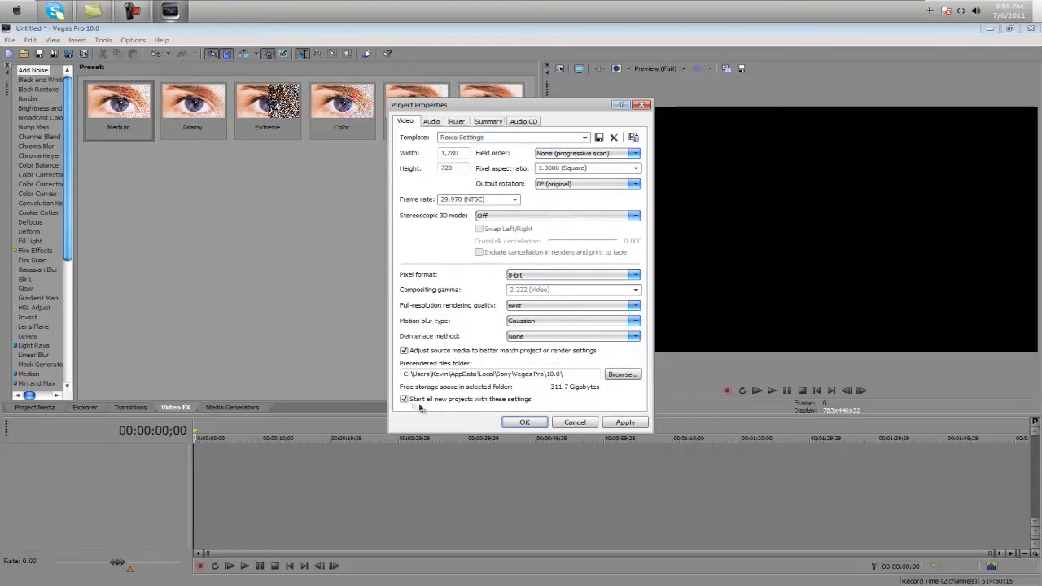
pyautogui.click(624, 422)
pyautogui.click(524, 423)
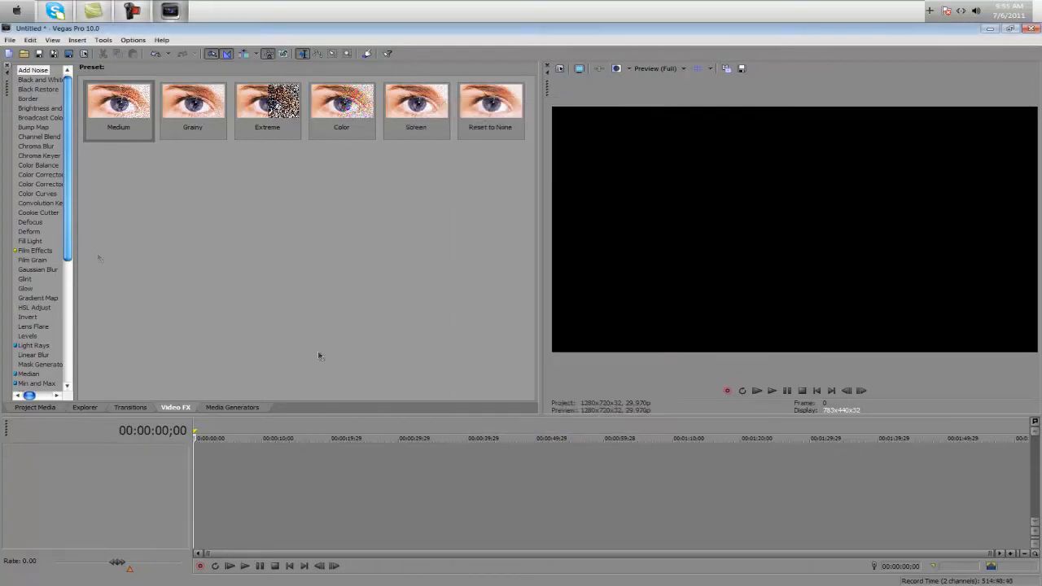
# Import the video 6-15-2011_00.avi and place it at the start of the timeline
pyautogui.press('alt')
pyautogui.click(237, 151)
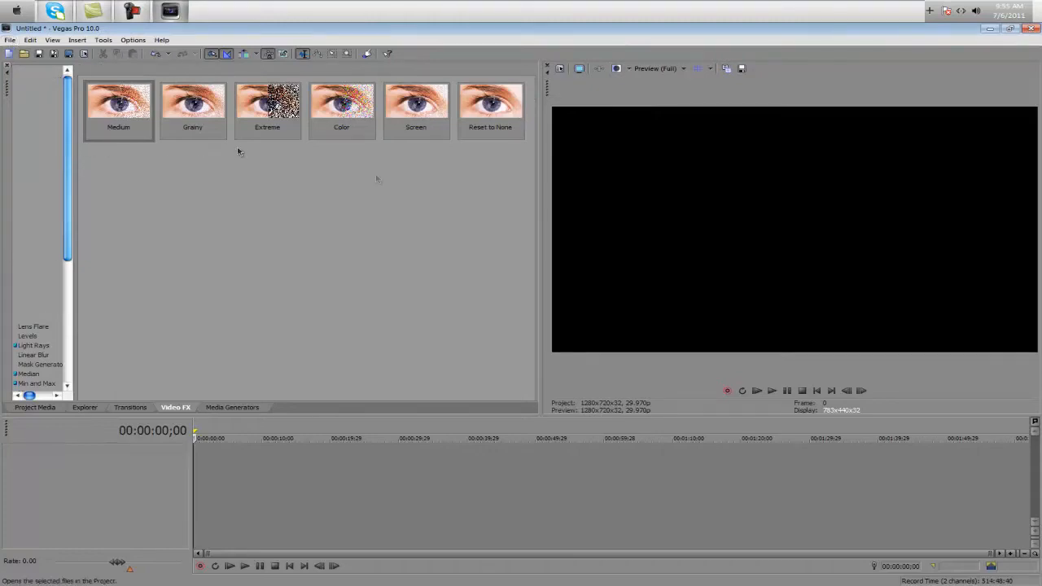
pyautogui.doubleClick(612, 161)
pyautogui.moveTo(119, 99); pyautogui.dragTo(181, 458)
# Split the clip about 50 seconds in and delete the part after the split
pyautogui.click(232, 512)
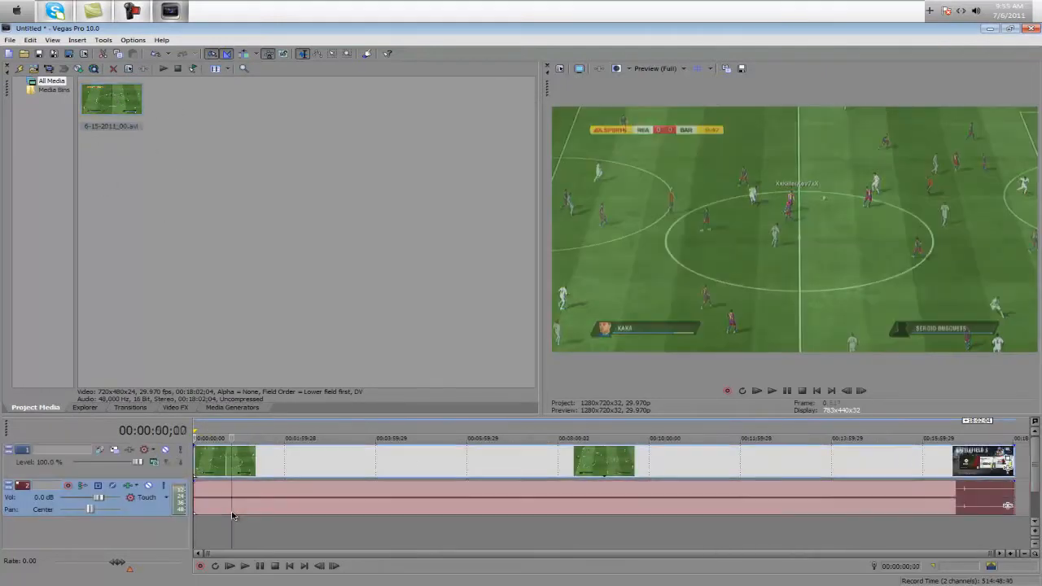
pyautogui.press('s')
pyautogui.click(334, 473)
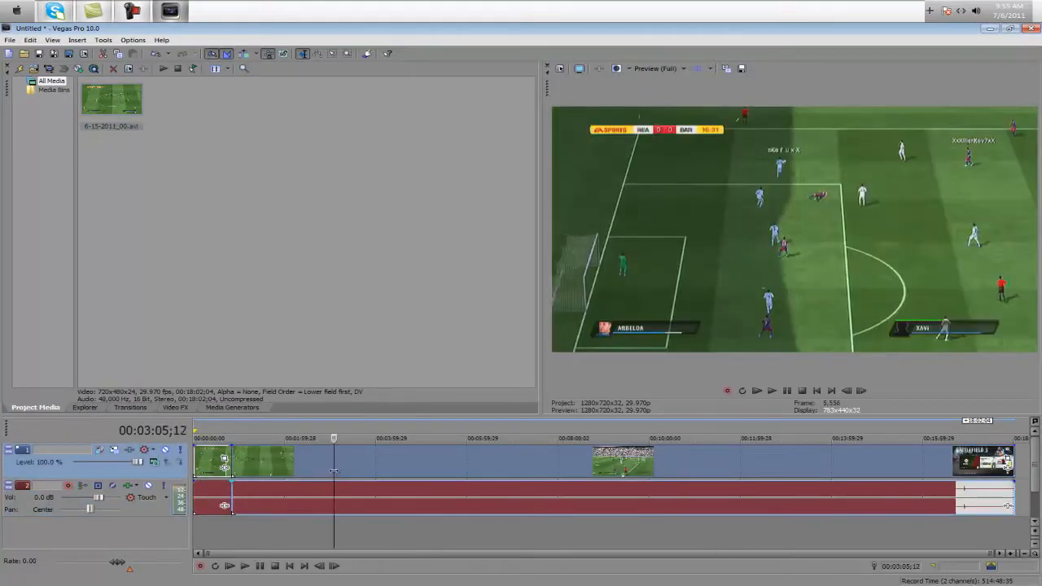
pyautogui.press('Delete')
pyautogui.press('End')
# Extend the end of the remaining clip to about 00:01:59;12 on the timeline
pyautogui.click(213, 542)
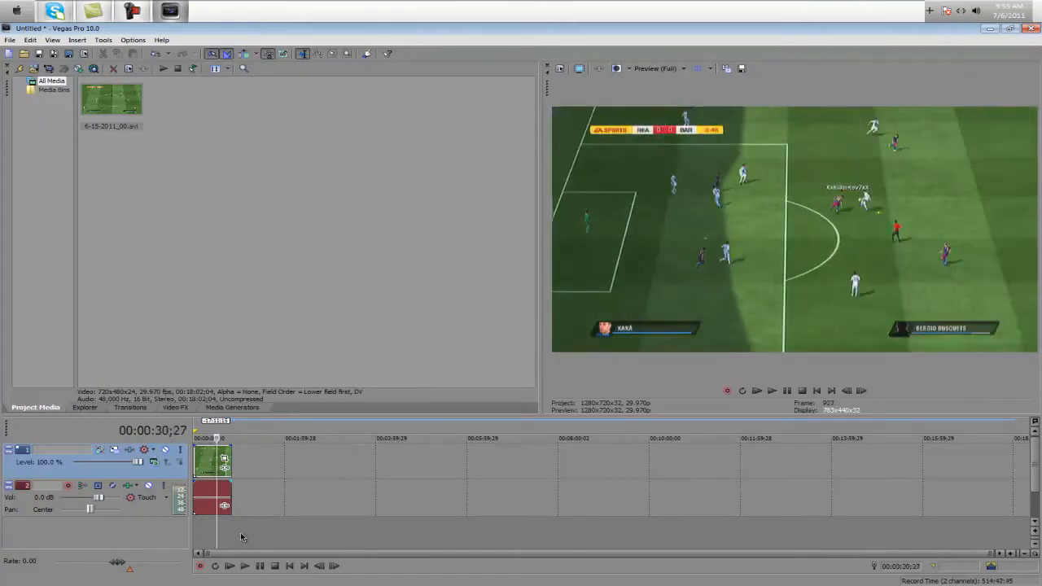
pyautogui.moveTo(231, 461); pyautogui.dragTo(281, 462)
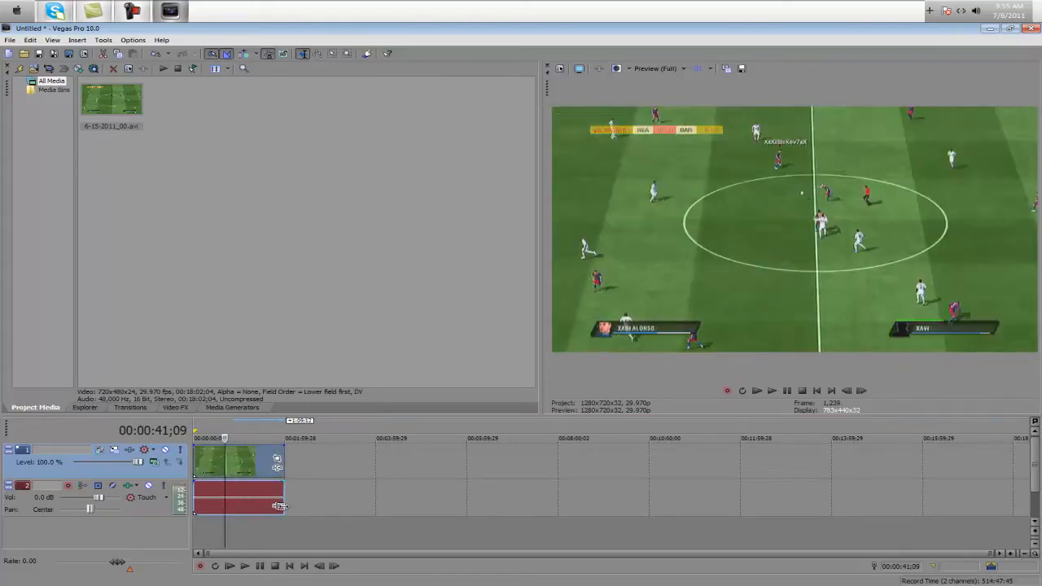
pyautogui.click(284, 486)
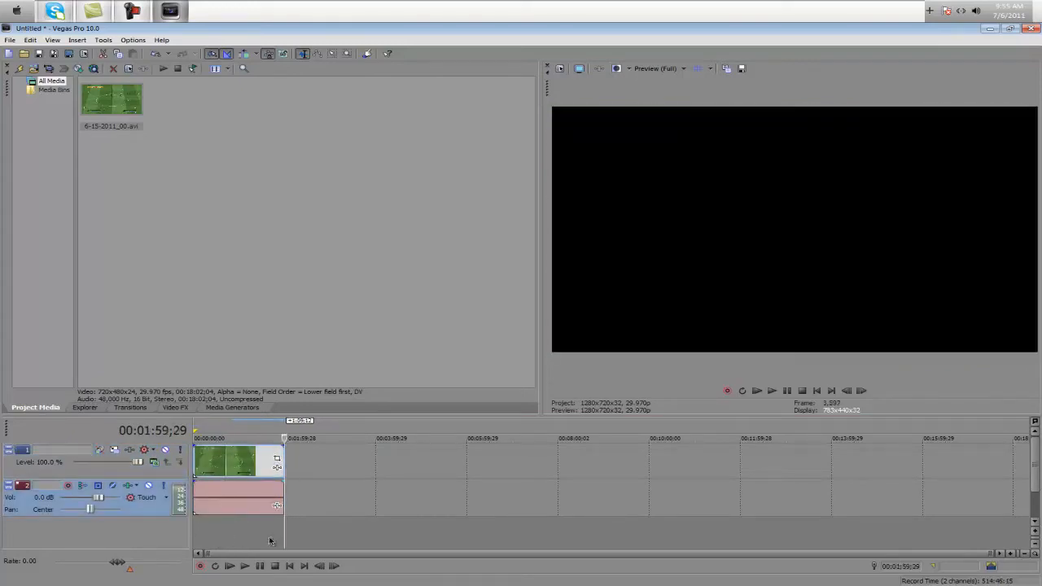
# Lower the volume of audio track 2 to -Inf
pyautogui.click(236, 540)
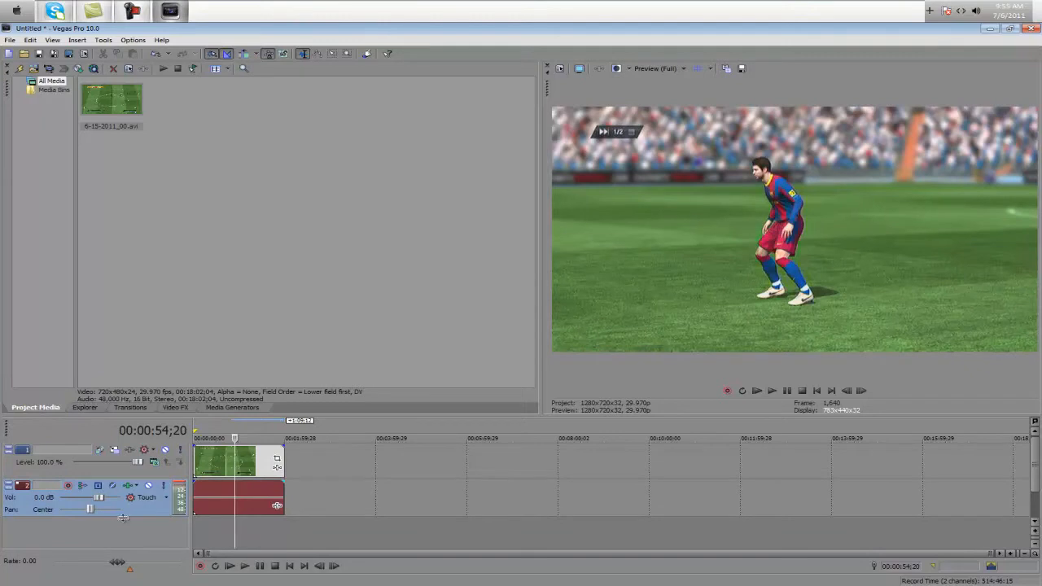
pyautogui.moveTo(99, 497); pyautogui.dragTo(18, 490)
pyautogui.click(200, 536)
pyautogui.click(234, 532)
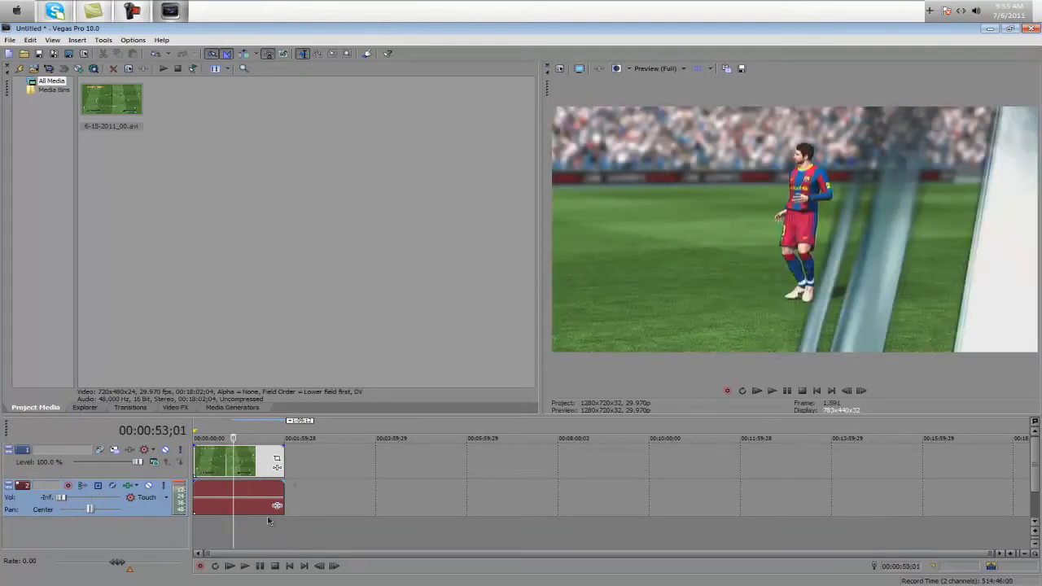
# Undock the Project Media and Explorer windows from the upper pane and close them
pyautogui.moveTo(538, 179); pyautogui.dragTo(522, 181)
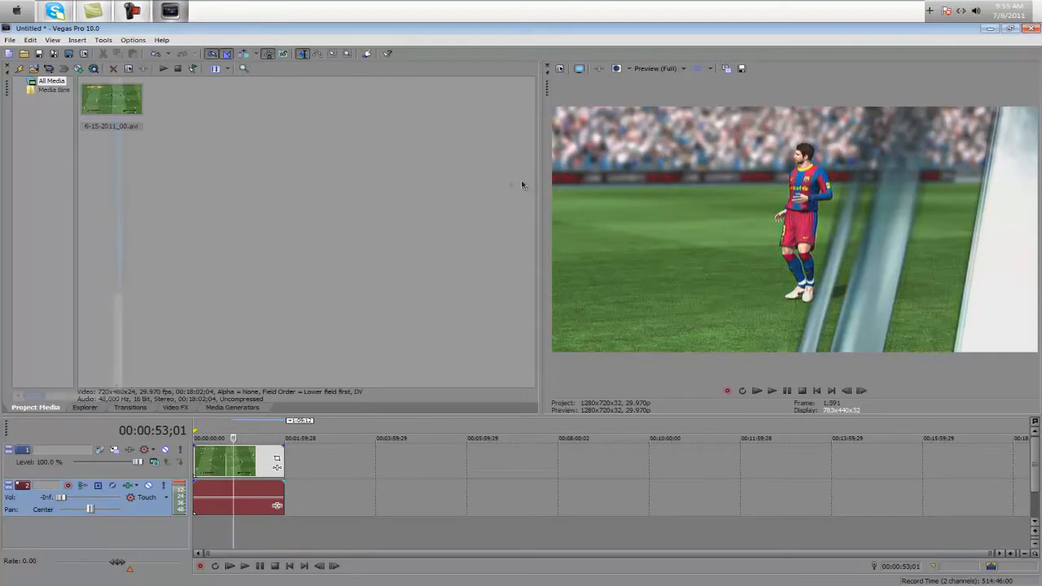
pyautogui.doubleClick(539, 189)
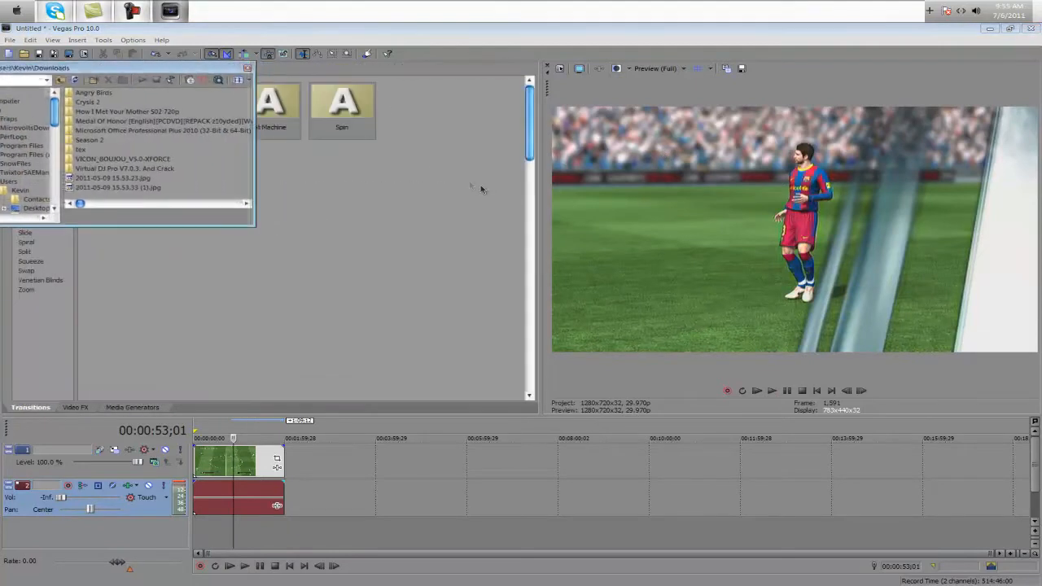
pyautogui.click(241, 68)
pyautogui.click(242, 69)
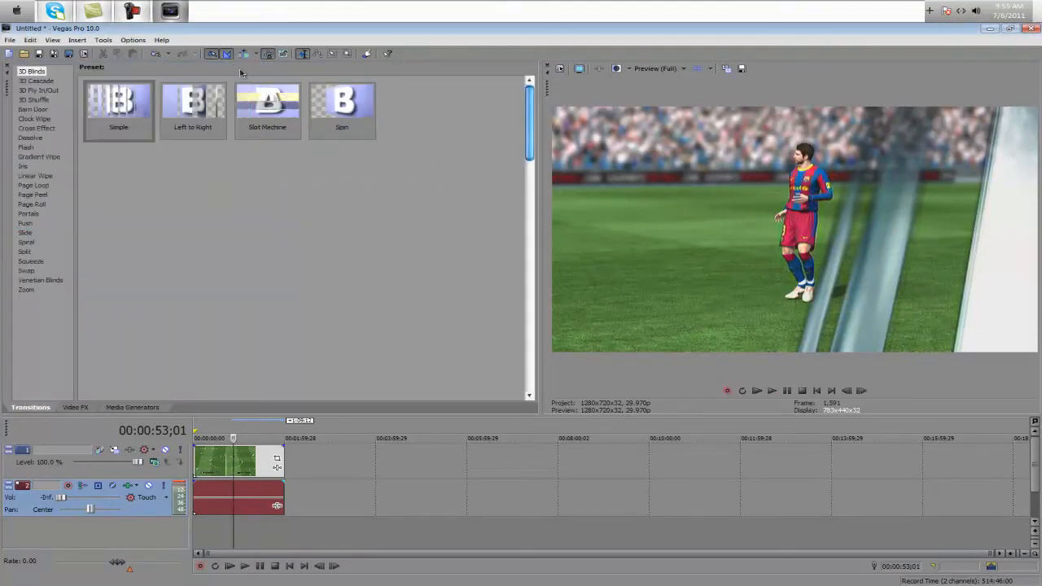
# Enlarge the video preview by narrowing the Transitions pane, and look through the Media Generators, Video FX and Transitions collections
pyautogui.moveTo(541, 254); pyautogui.dragTo(303, 254)
pyautogui.click(132, 408)
pyautogui.click(75, 408)
pyautogui.click(31, 407)
pyautogui.click(271, 538)
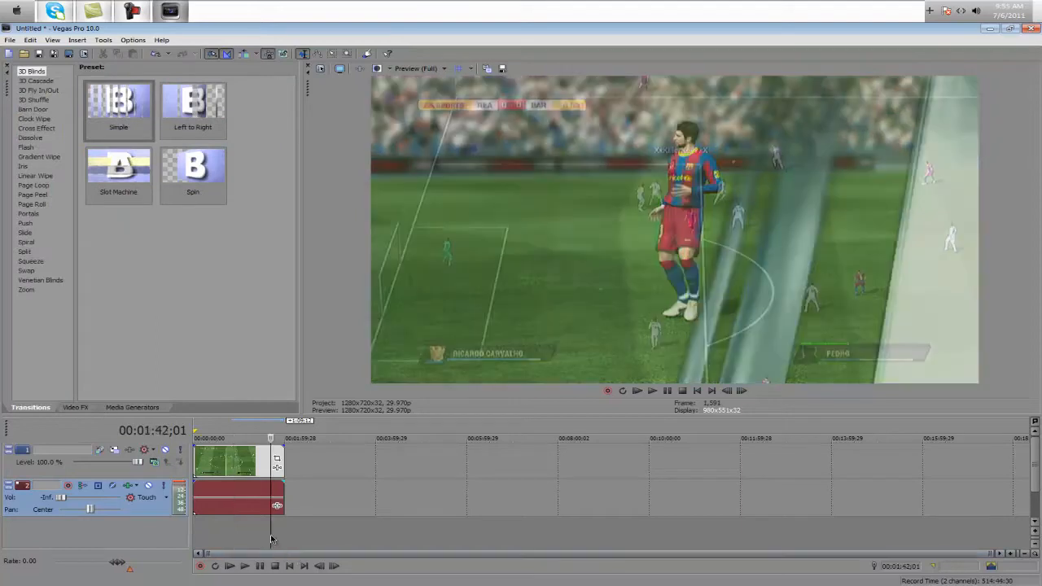
pyautogui.rightClick(240, 470)
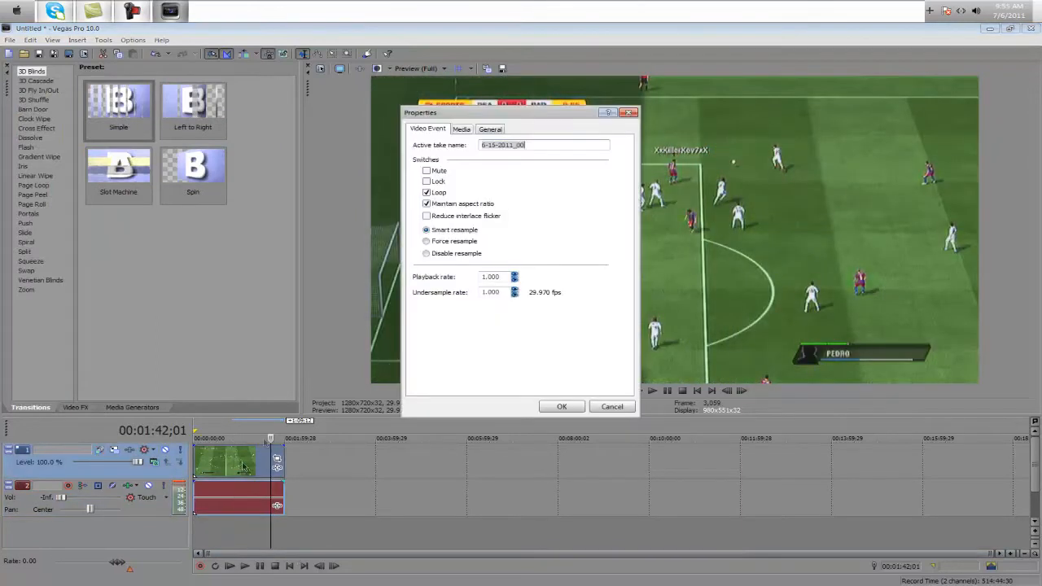
pyautogui.click(561, 407)
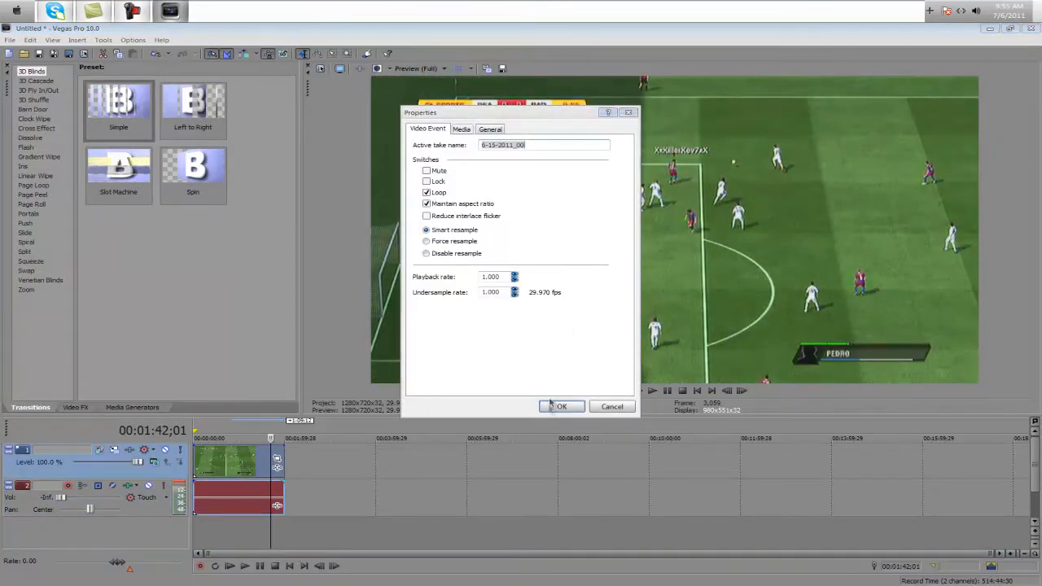
pyautogui.click(373, 509)
pyautogui.press('Home')
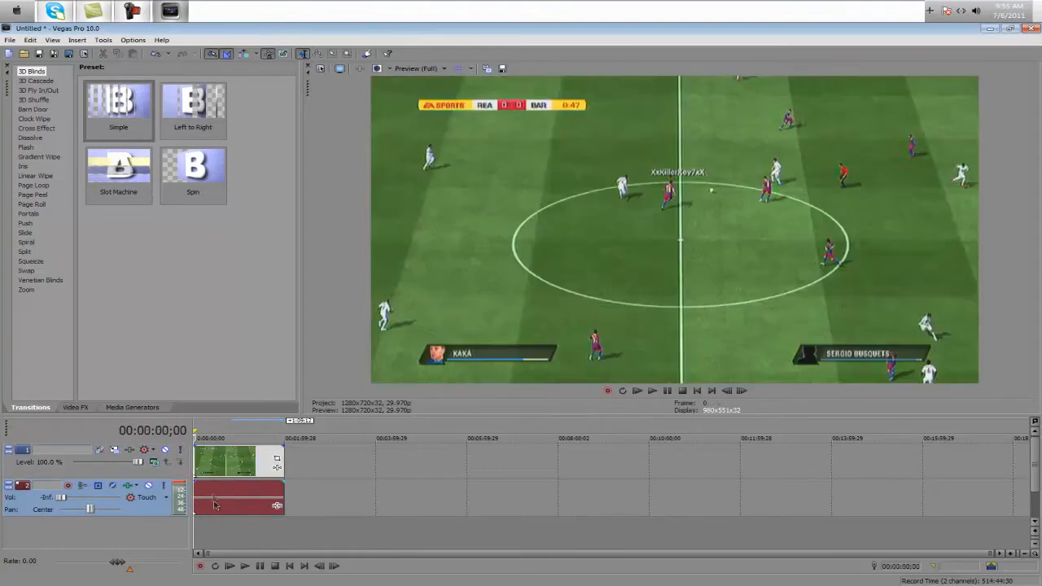
# In the video event's properties, turn off Maintain aspect ratio, select Disable resample and turn on Reduce interlace flicker
pyautogui.rightClick(243, 467)
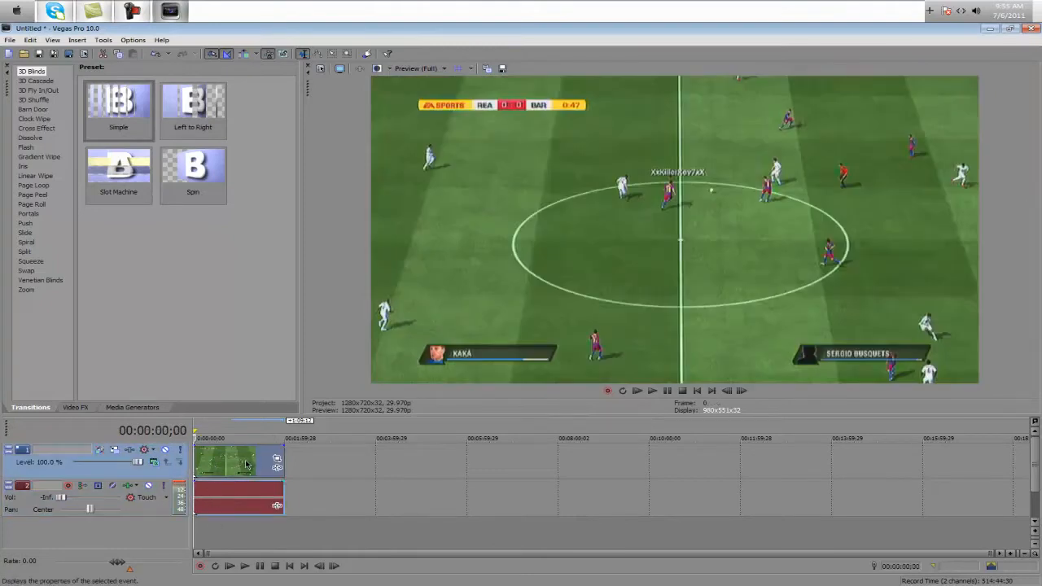
pyautogui.click(246, 464)
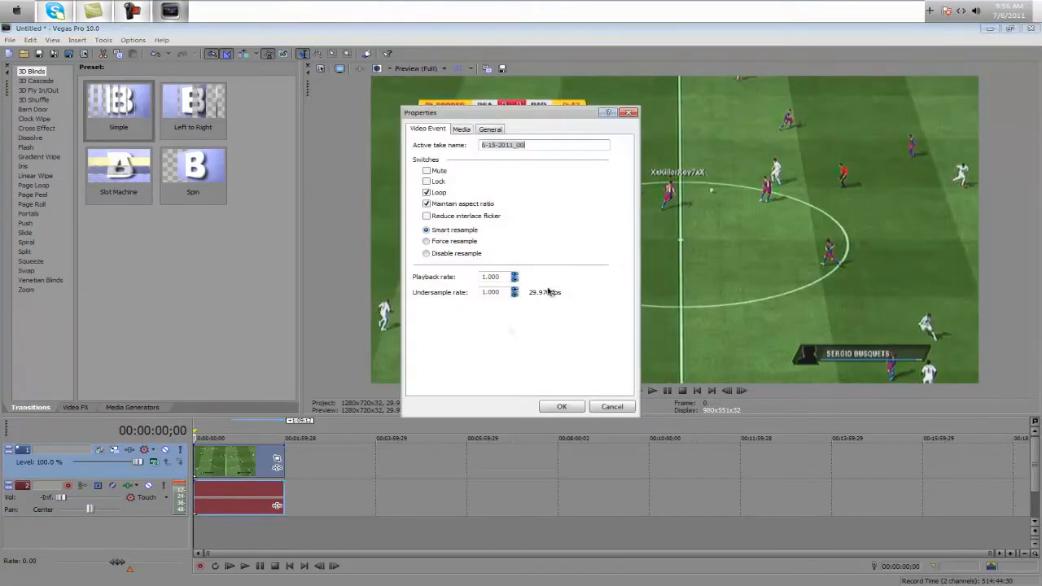
pyautogui.click(457, 207)
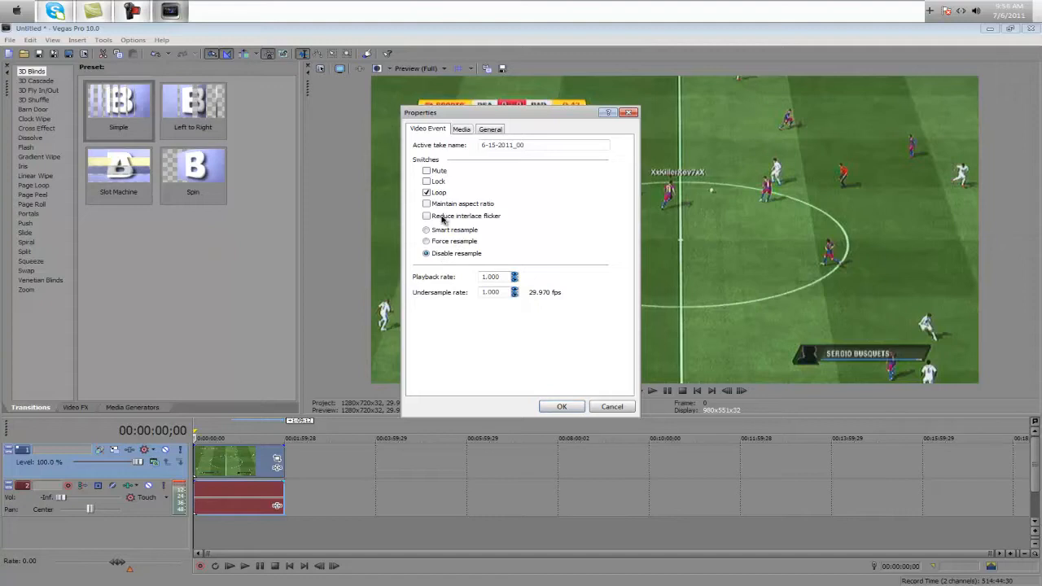
pyautogui.click(444, 217)
pyautogui.click(555, 406)
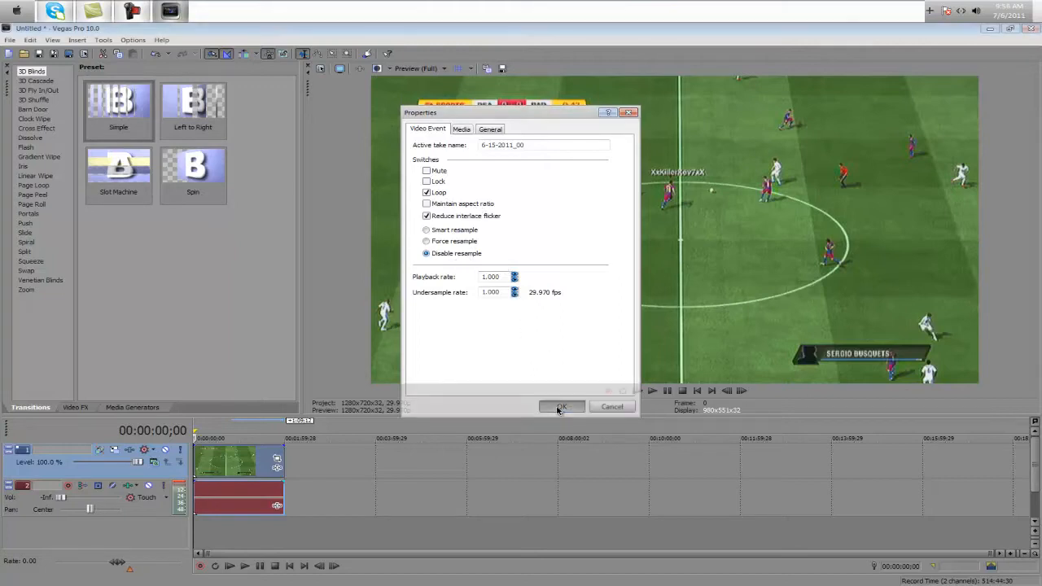
# Play a short stretch of the footage from about 50 seconds in to check the picture
pyautogui.click(252, 531)
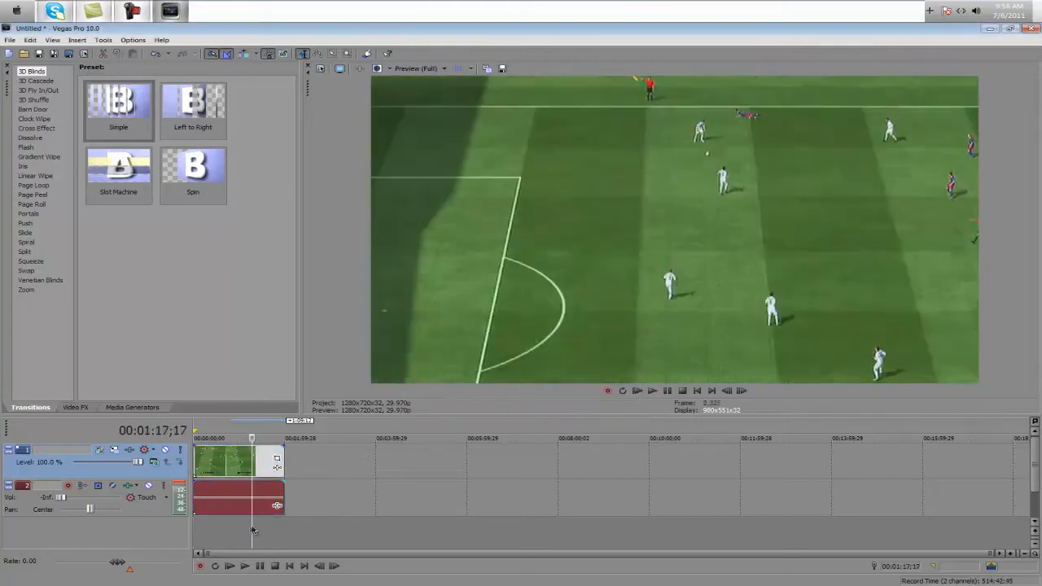
pyautogui.click(231, 530)
pyautogui.press('space')
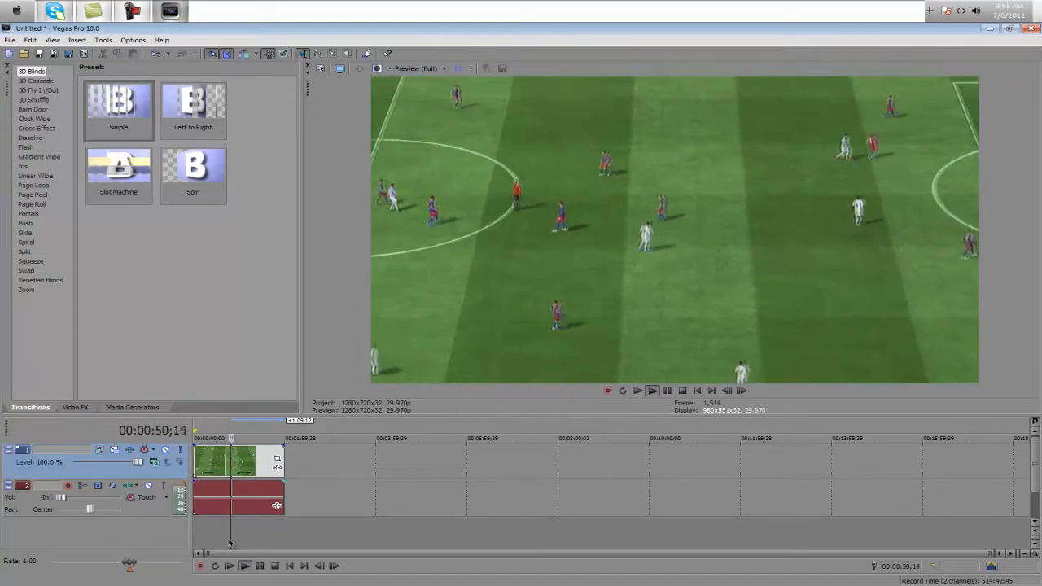
pyautogui.press('space')
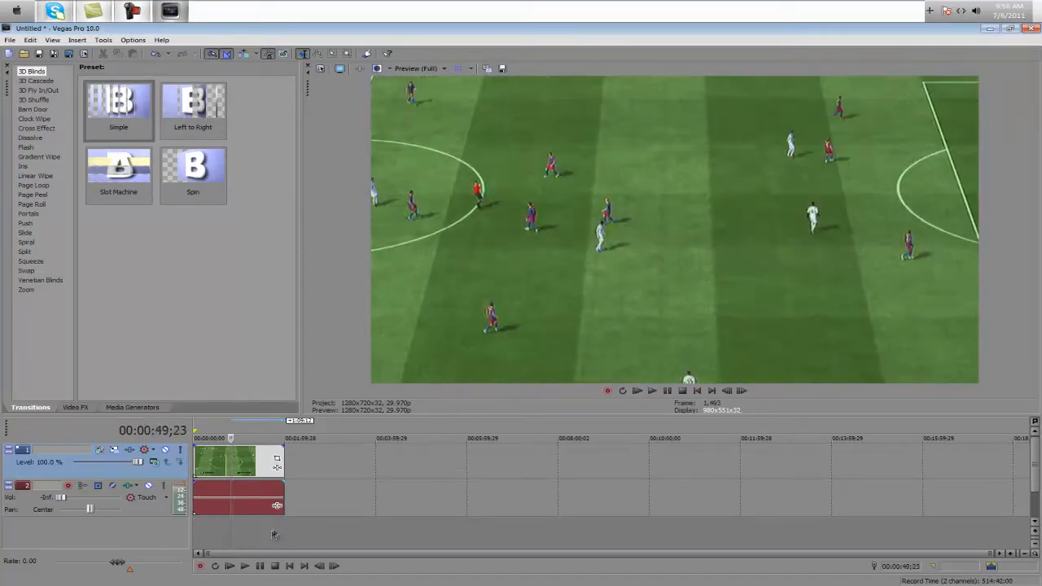
pyautogui.click(274, 533)
pyautogui.click(245, 533)
# Mark the full length of the clip as the loop region
pyautogui.doubleClick(243, 515)
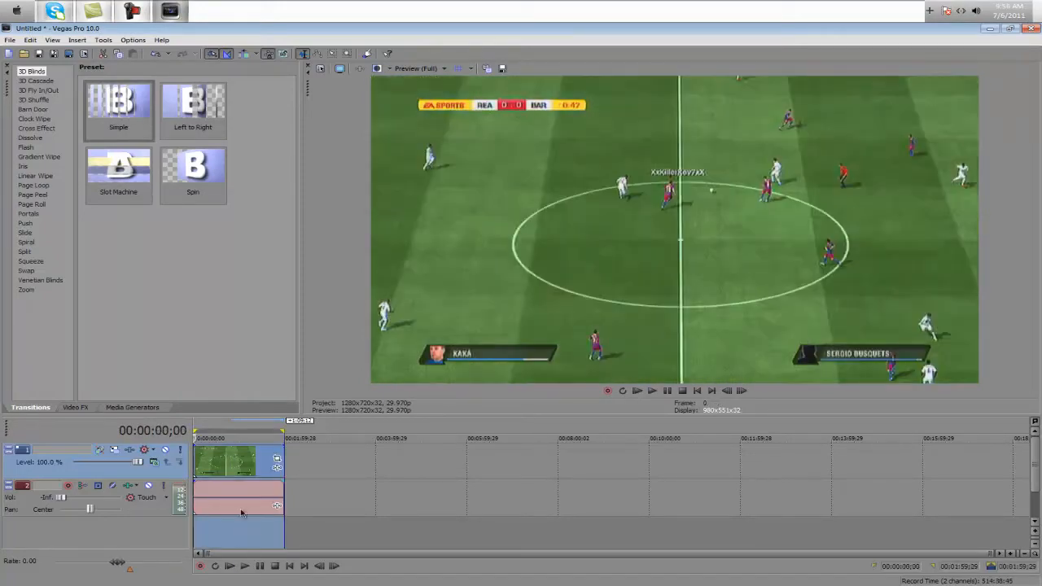
pyautogui.doubleClick(245, 517)
pyautogui.doubleClick(245, 518)
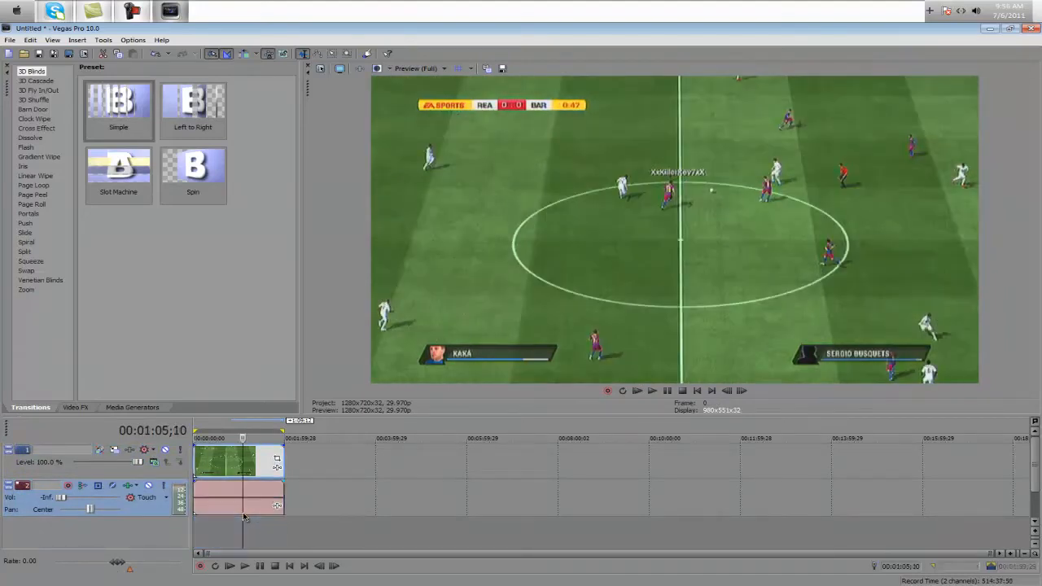
pyautogui.click(369, 516)
pyautogui.doubleClick(230, 519)
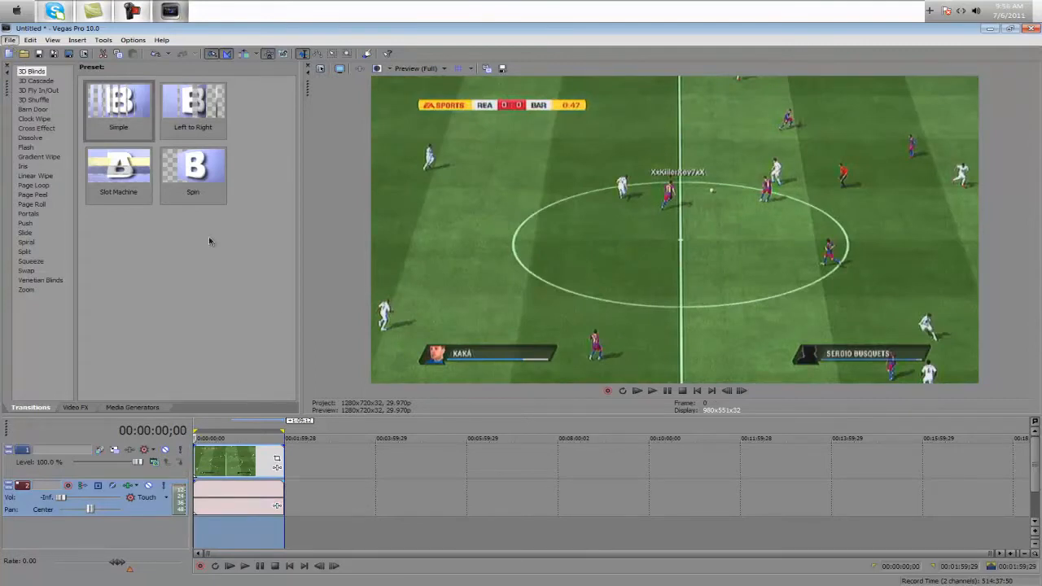
pyautogui.click(347, 497)
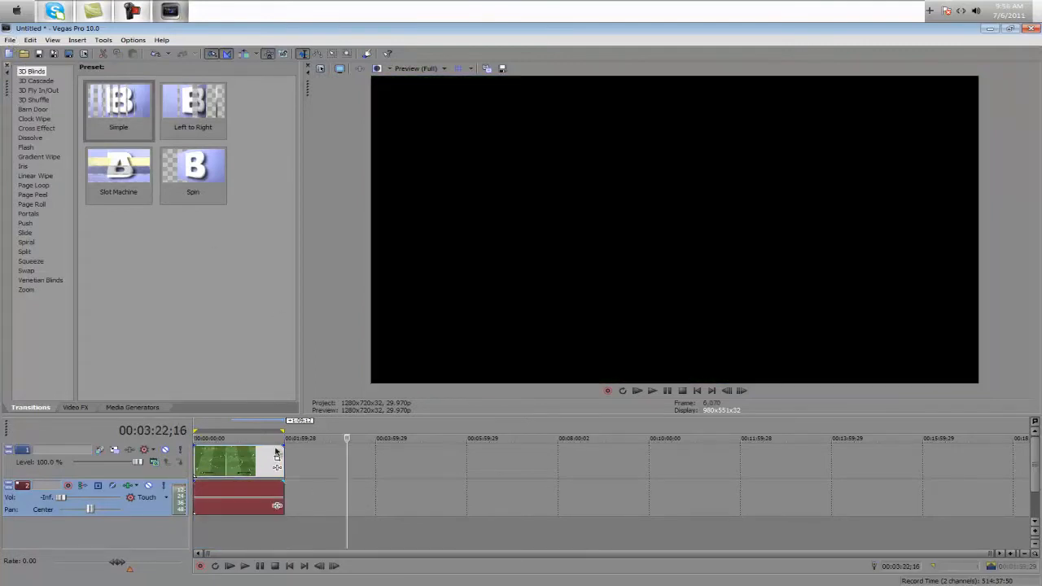
# Open the Render As settings to check the Render loop region only option, and cancel without rendering
pyautogui.click(70, 121)
pyautogui.click(529, 322)
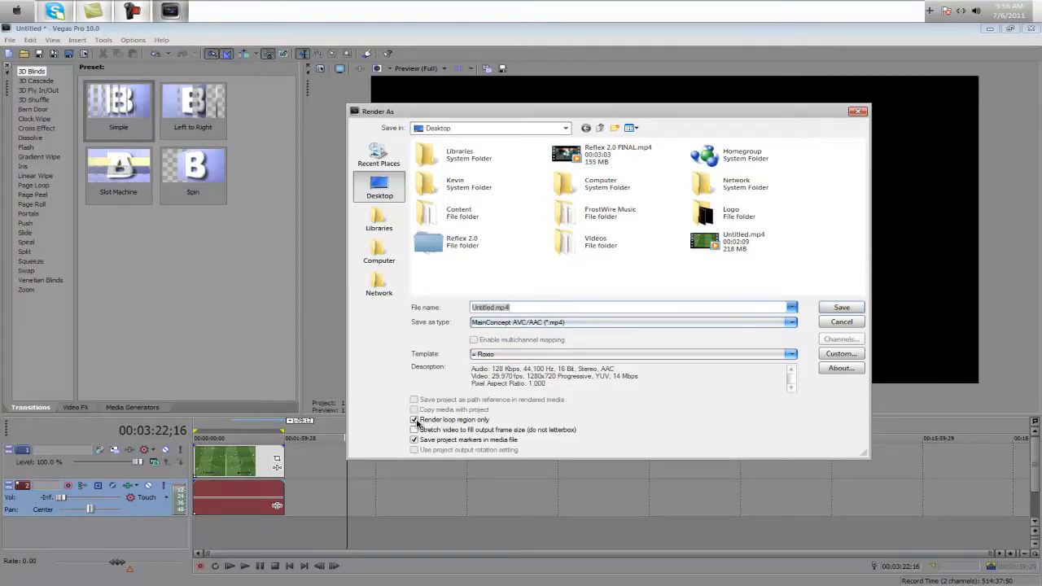
pyautogui.click(850, 323)
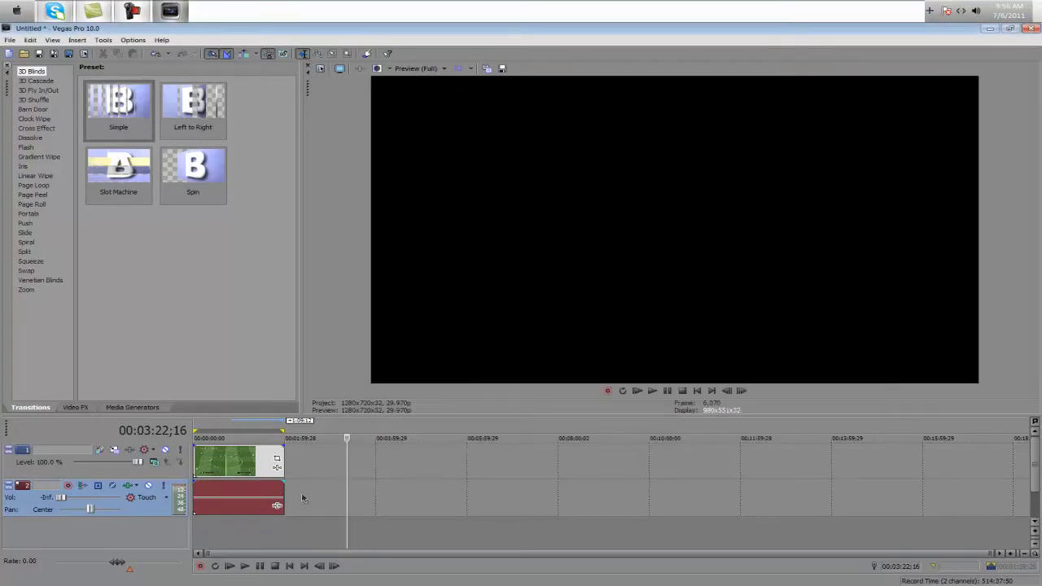
# Mark the clip as the loop region, shorten it to end at 00:00:27;21, and clear the region
pyautogui.doubleClick(268, 494)
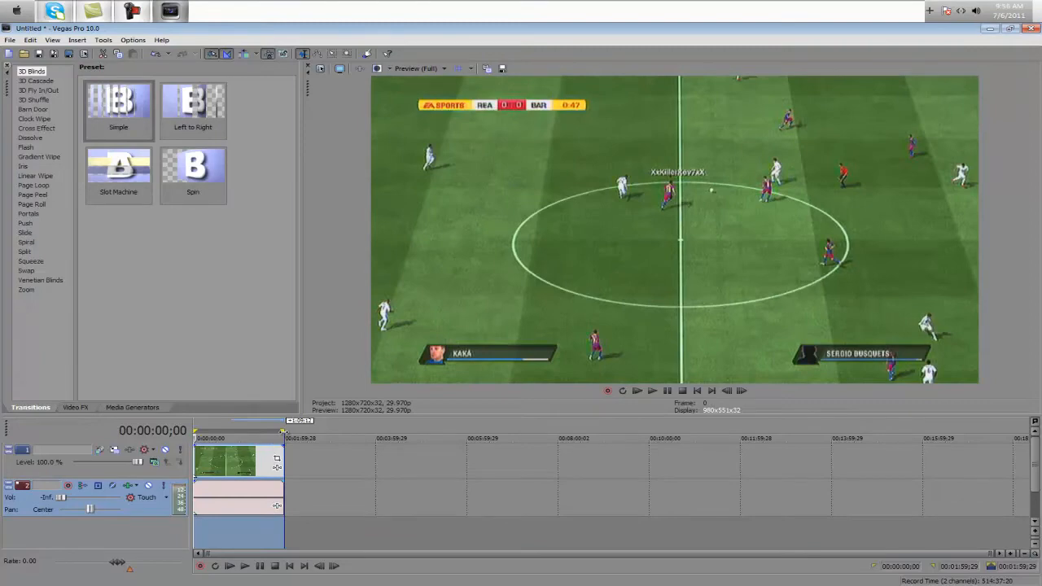
pyautogui.moveTo(282, 432)
pyautogui.mouseDown()
pyautogui.moveTo(218, 432)
pyautogui.moveTo(295, 433)
pyautogui.moveTo(280, 433)
pyautogui.mouseUp()
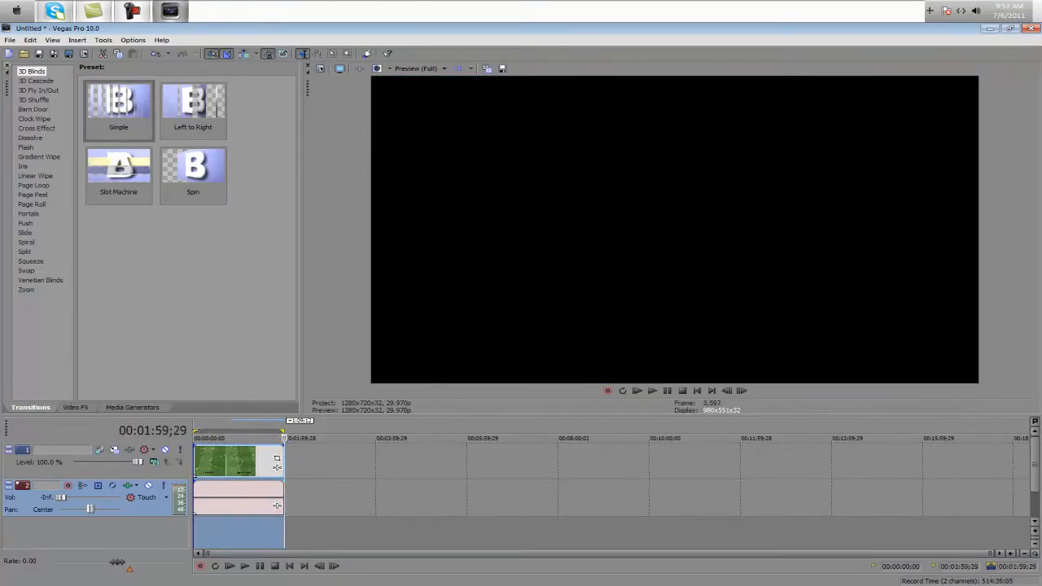
pyautogui.press('space')
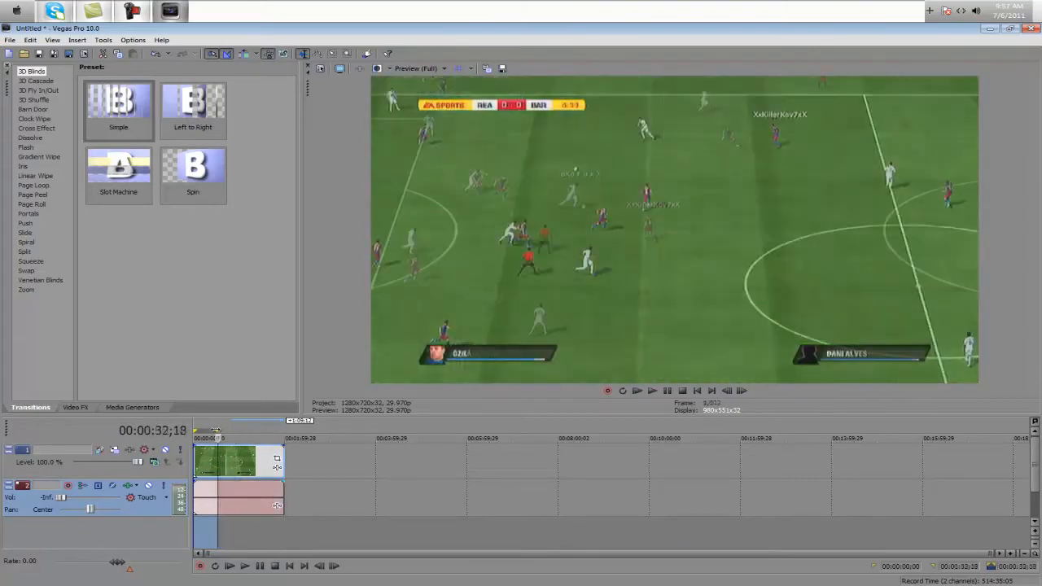
pyautogui.click(220, 456)
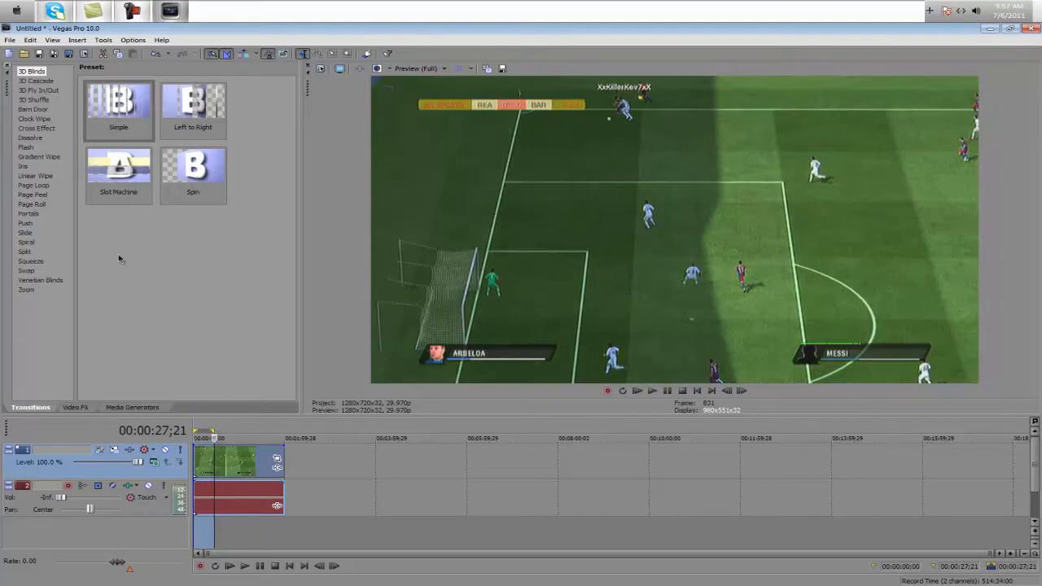
pyautogui.click(345, 461)
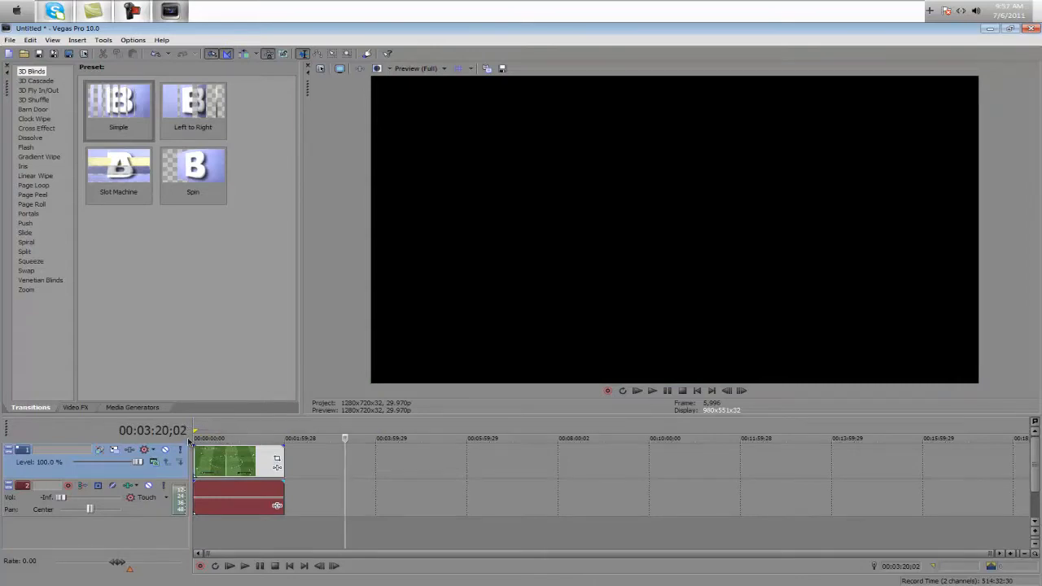
# Open the Render As settings and choose the MainConcept AVC/AAC (*.mp4) format with the Roxio template
pyautogui.click(84, 128)
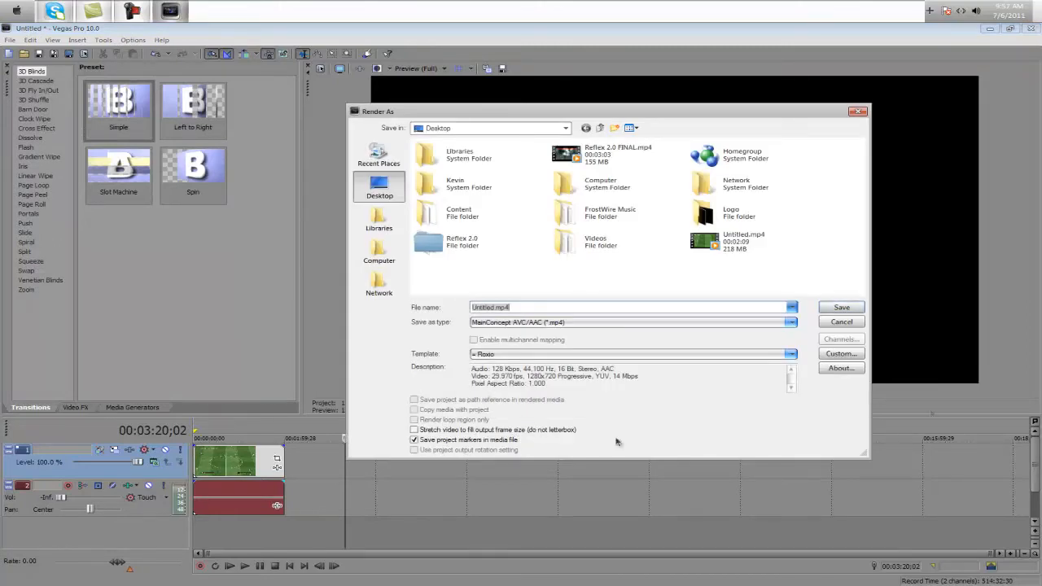
pyautogui.click(624, 324)
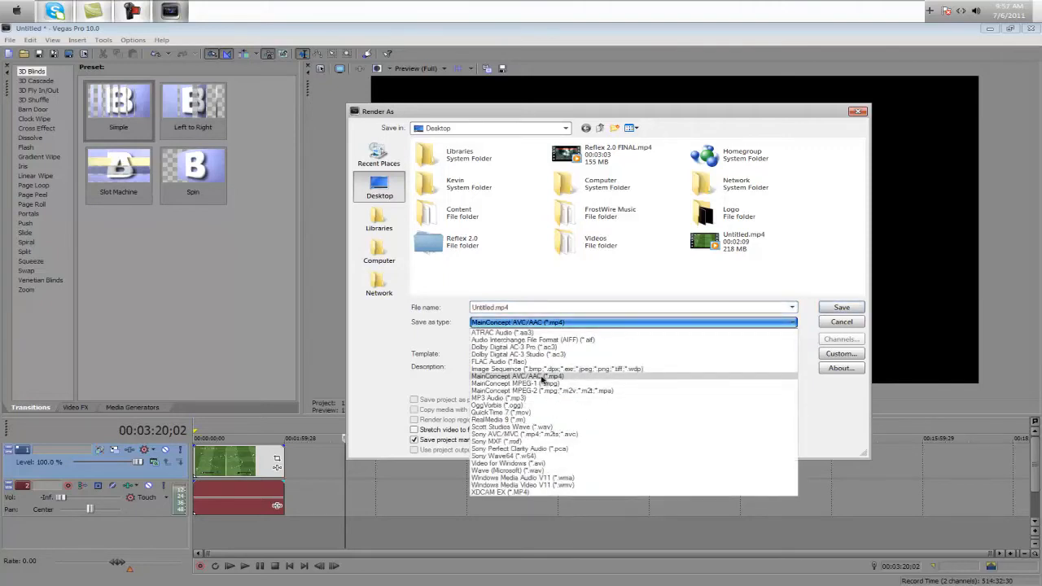
pyautogui.click(541, 377)
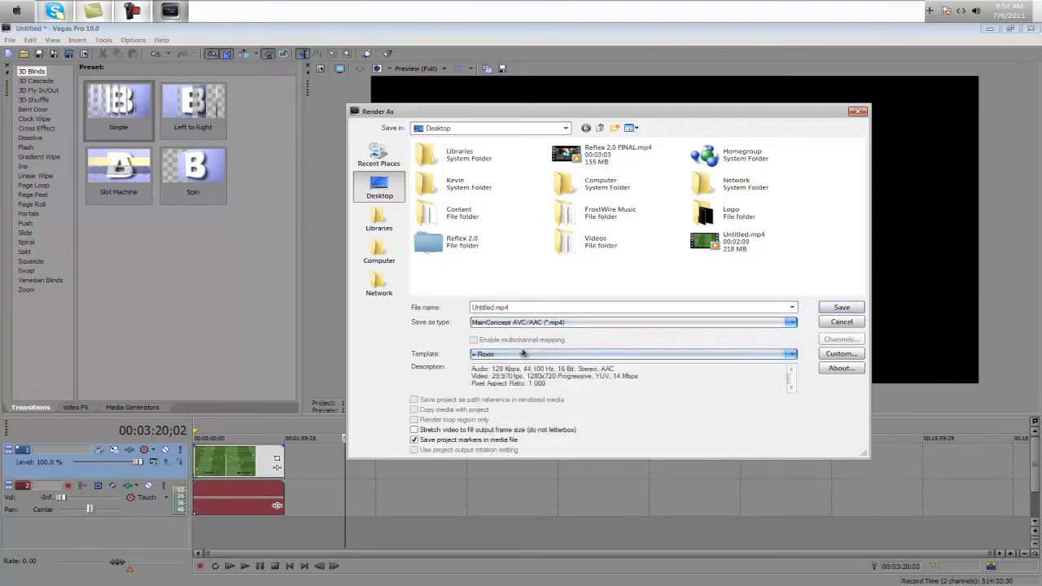
pyautogui.click(525, 355)
pyautogui.click(523, 364)
pyautogui.click(519, 356)
pyautogui.click(491, 387)
# Open the Roxio template's custom settings and check the 1280x720 frame size and the Main profile
pyautogui.click(841, 354)
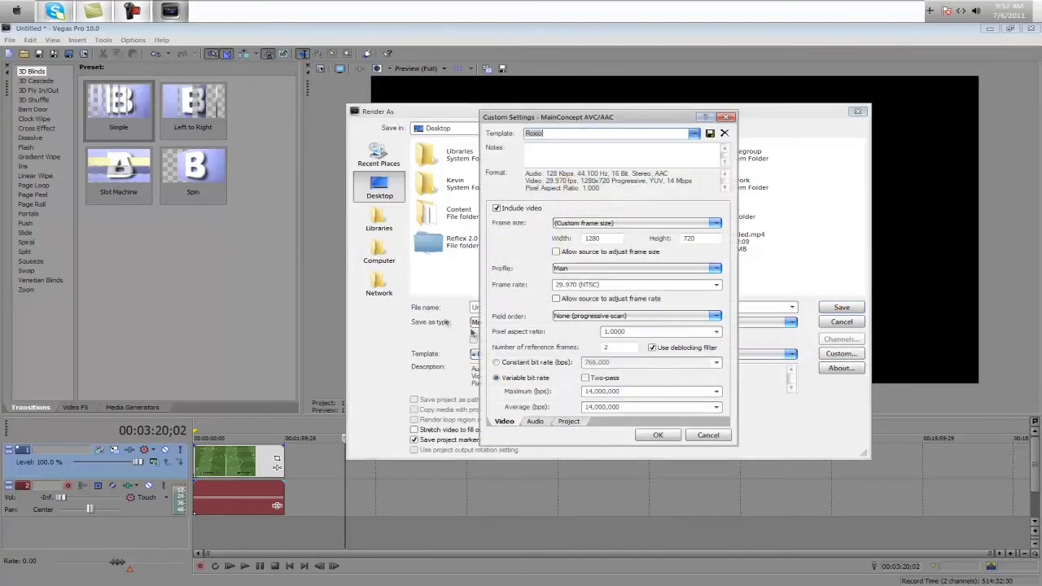
pyautogui.moveTo(555, 119); pyautogui.dragTo(450, 119)
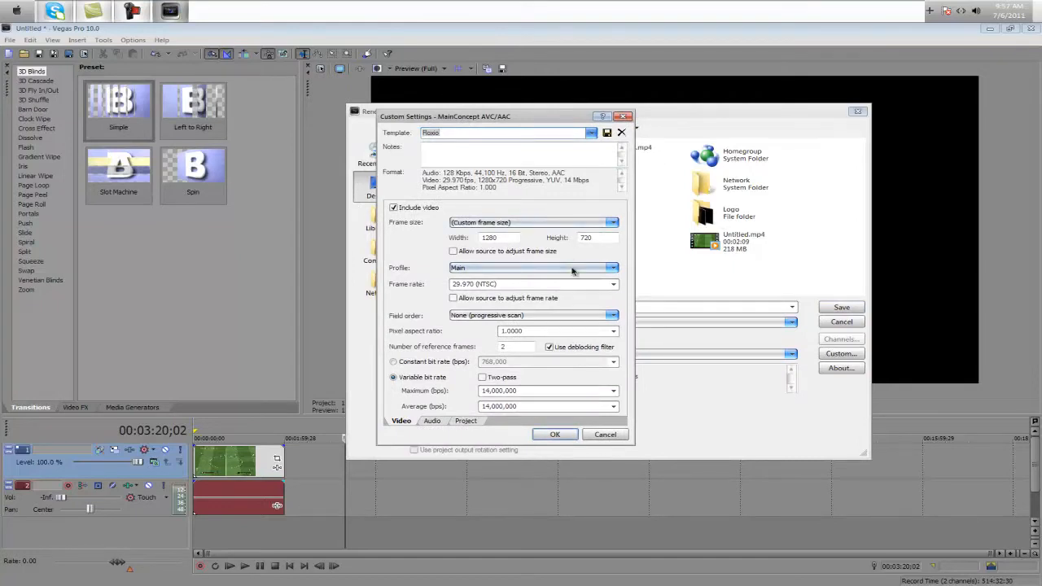
pyautogui.click(507, 238)
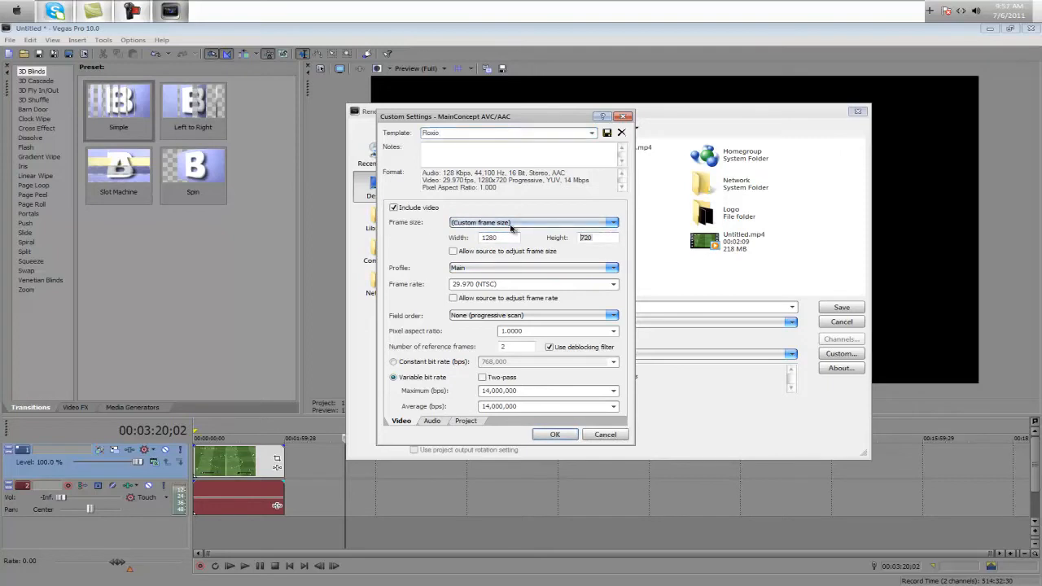
pyautogui.click(530, 271)
pyautogui.click(531, 277)
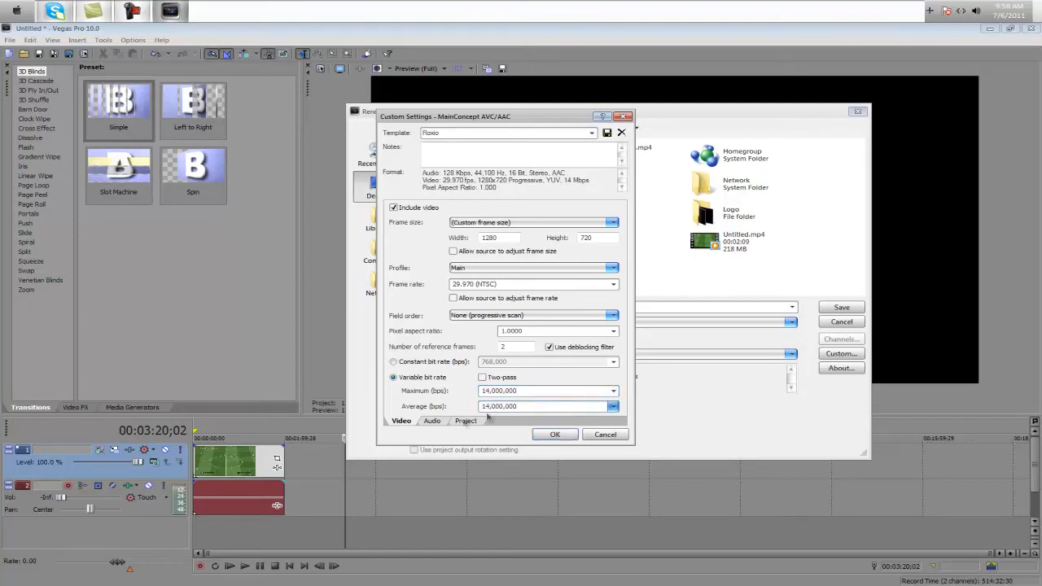
# Set the audio sample rate of the render template to 48,000 Hz
pyautogui.click(432, 422)
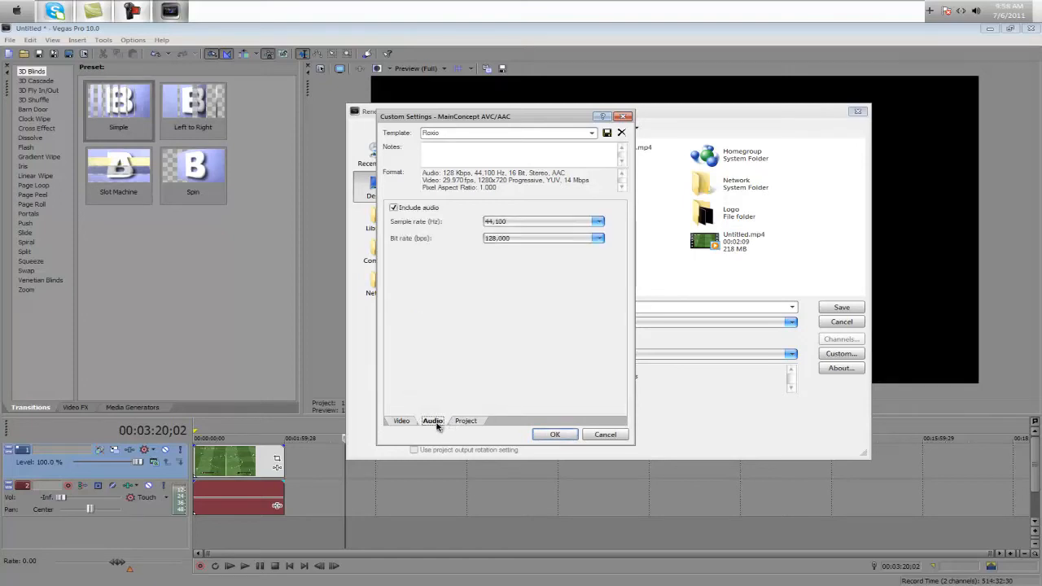
pyautogui.click(503, 222)
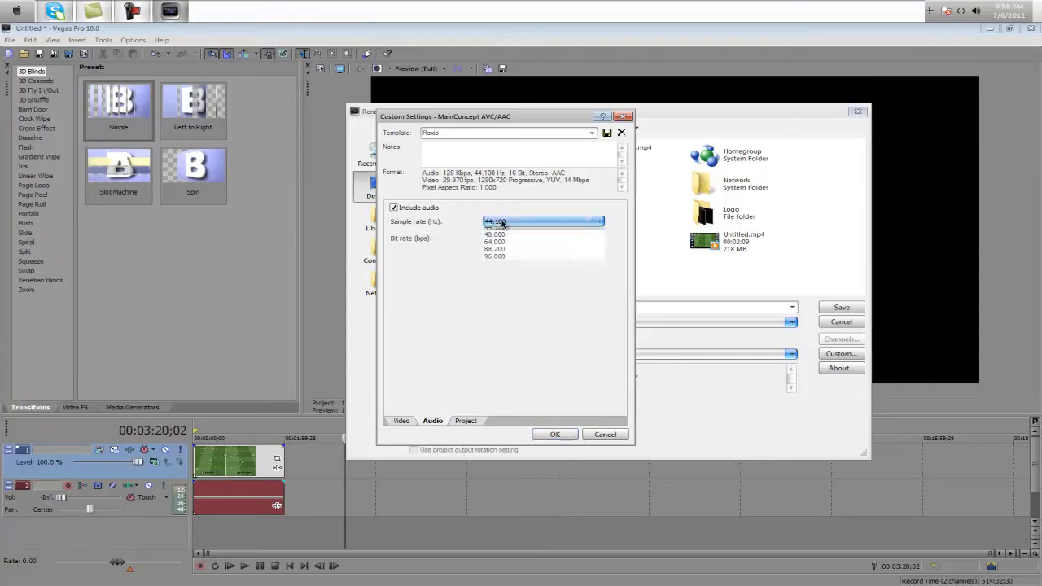
pyautogui.click(503, 290)
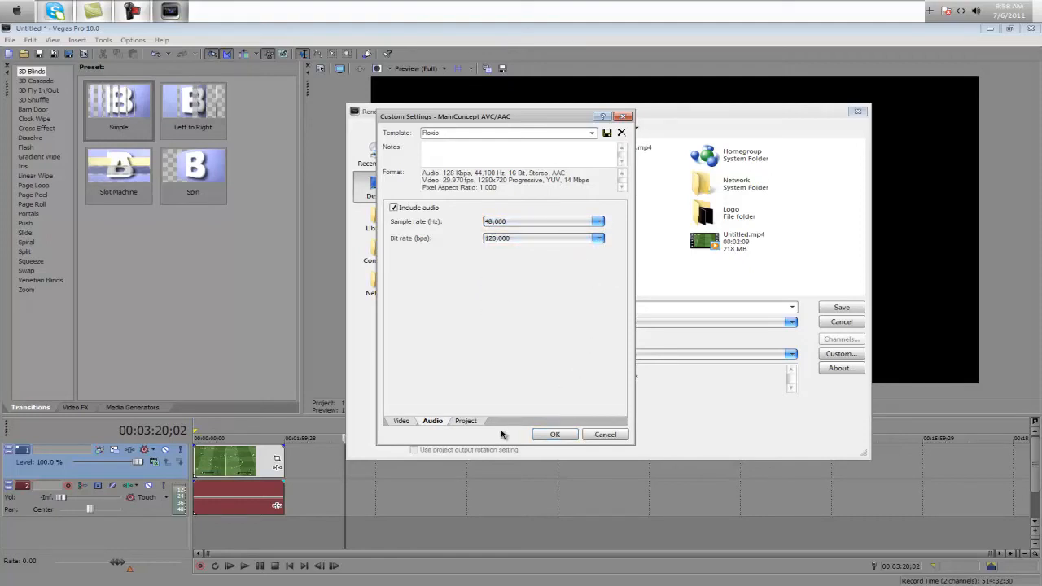
# In the template's project settings, keep video rendering quality at Best and stereoscopic 3D mode on (Use Project Settings)
pyautogui.click(465, 423)
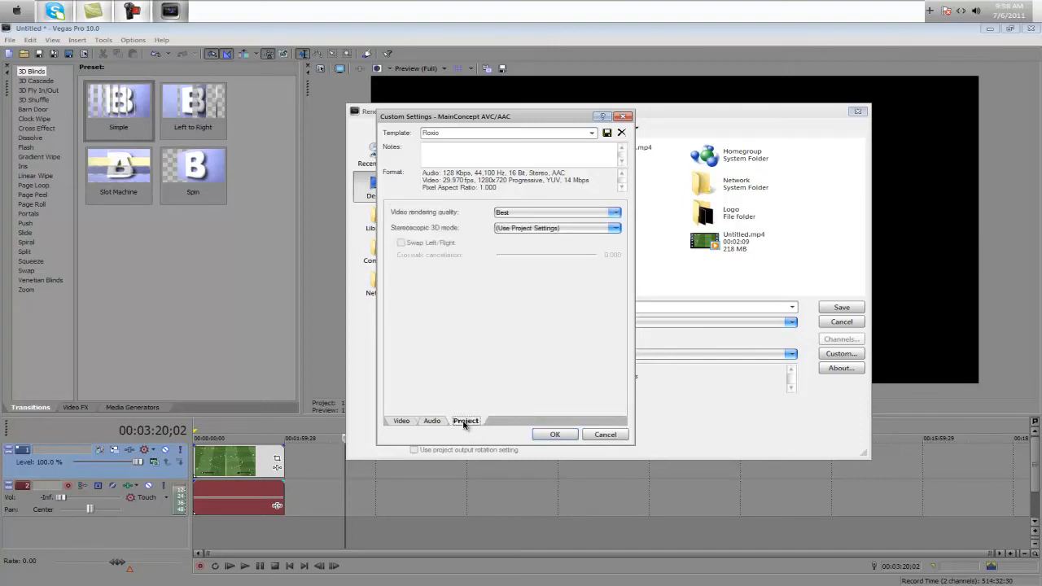
pyautogui.click(523, 215)
pyautogui.click(526, 218)
pyautogui.click(557, 228)
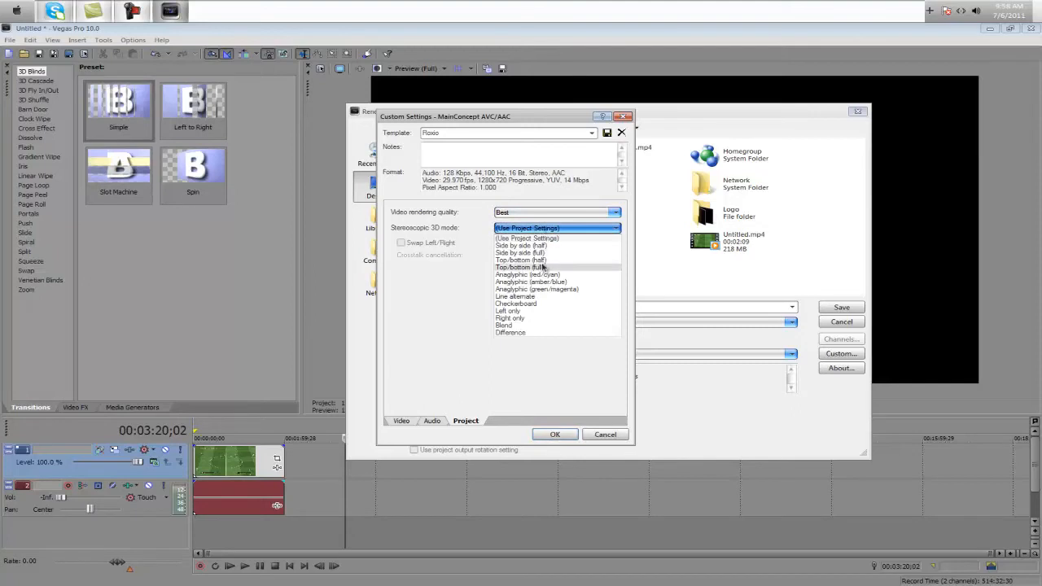
pyautogui.click(533, 238)
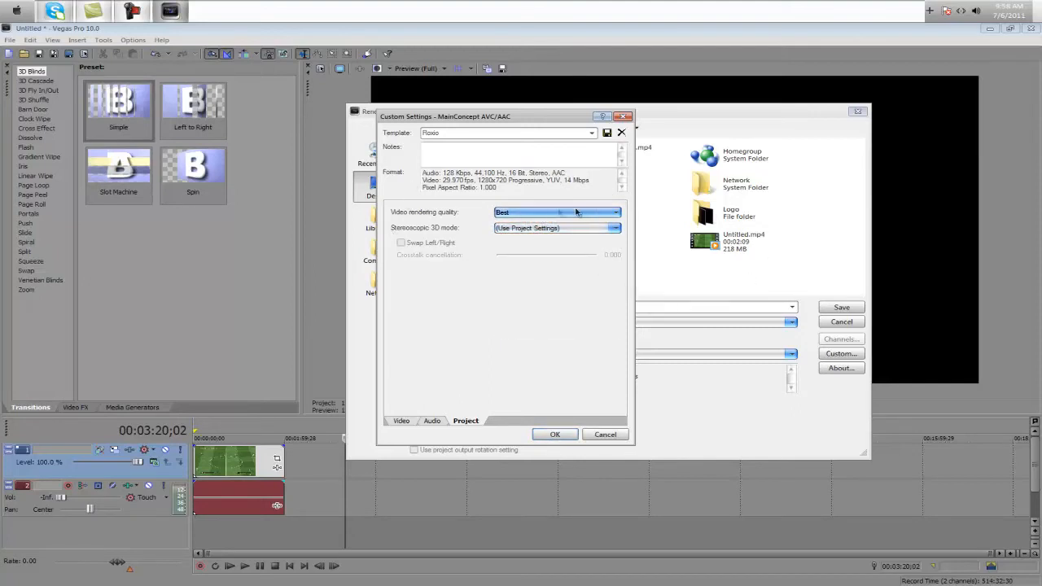
# Save the custom MP4 render settings as a template named Roxio and accept them
pyautogui.doubleClick(432, 133)
pyautogui.write('Roxio')
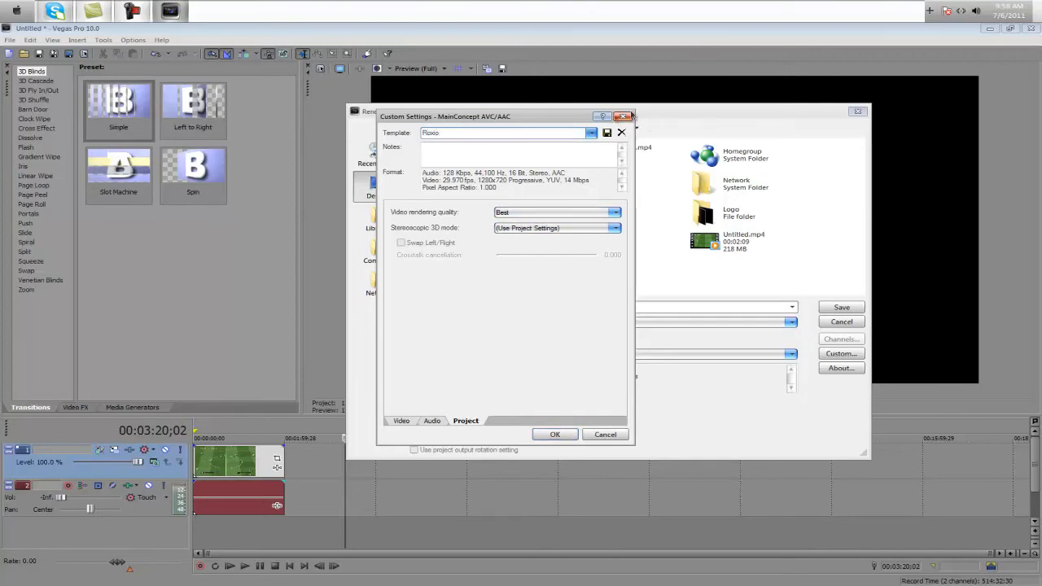
pyautogui.click(608, 134)
pyautogui.click(556, 435)
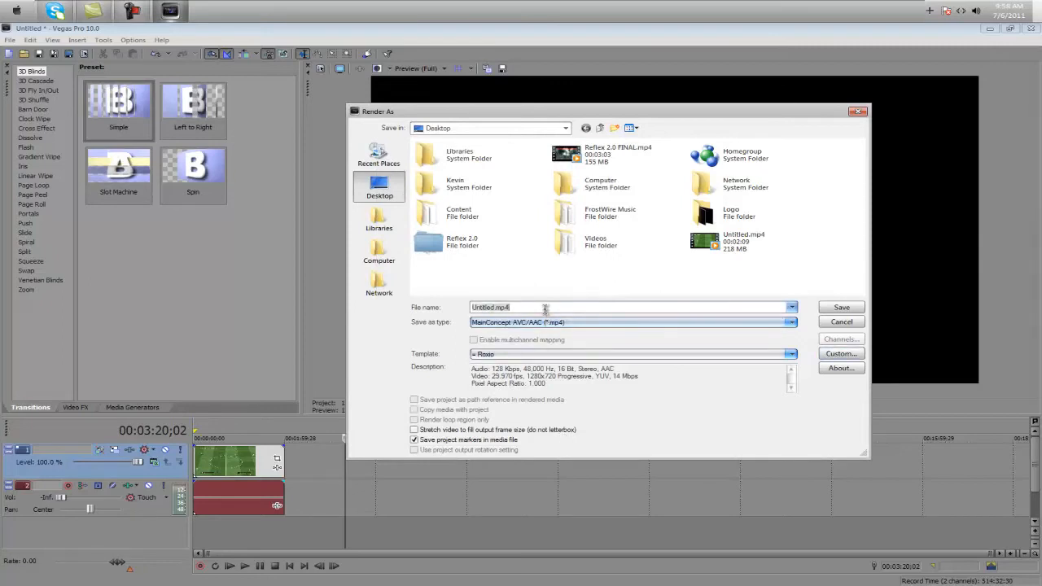
# Render the project to the Desktop as an MP4 file named "Fifa 11 Render" using the Roxio template
pyautogui.hotkey('shift', 'Tab')
pyautogui.write('Fi')
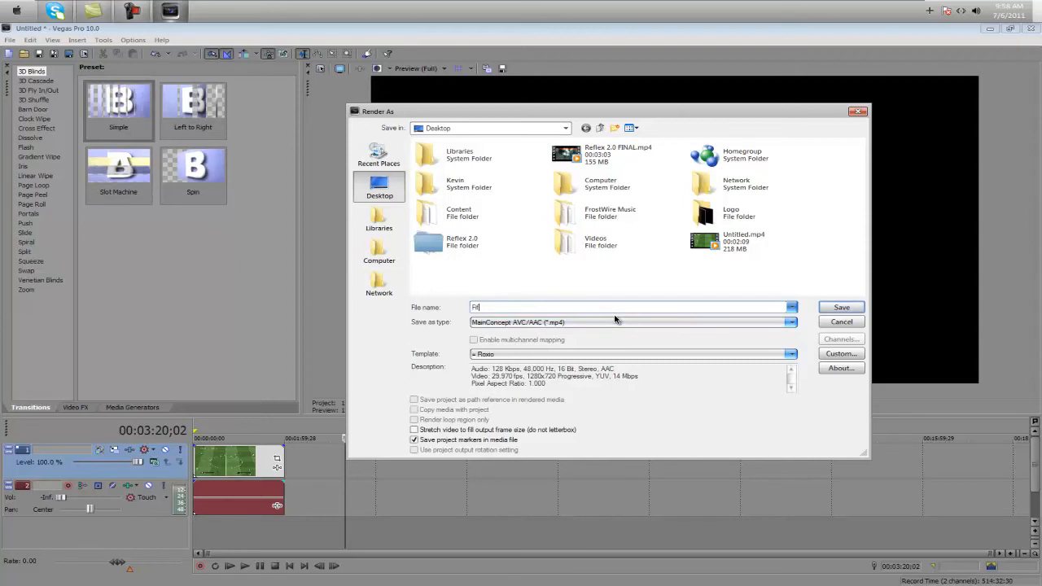
pyautogui.write('fa 11 Render')
pyautogui.press('Return')
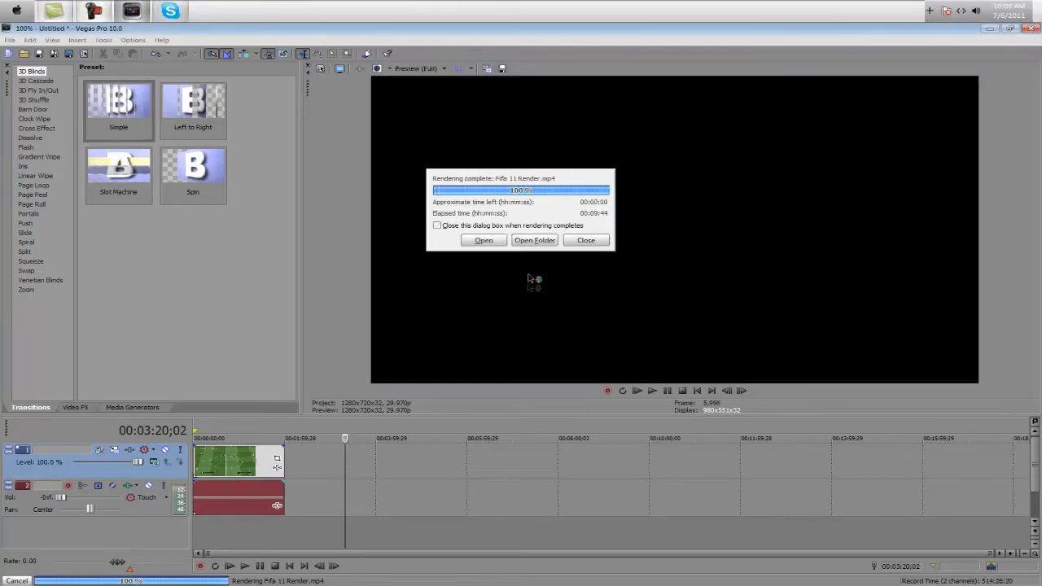
# Dismiss the completed render dialog and exit Vegas Pro
pyautogui.click(583, 241)
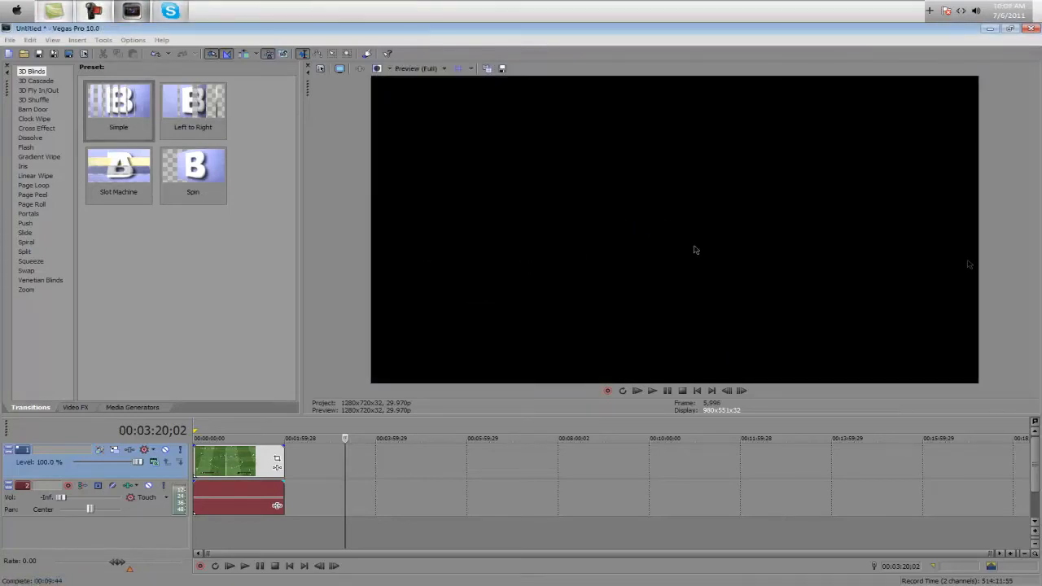
pyautogui.click(1031, 29)
pyautogui.click(535, 251)
# Move Fifa 11 Render.mp4 to an open desktop area, check its file size in its properties, and preview the video
pyautogui.moveTo(167, 167); pyautogui.dragTo(323, 275)
pyautogui.rightClick(322, 275)
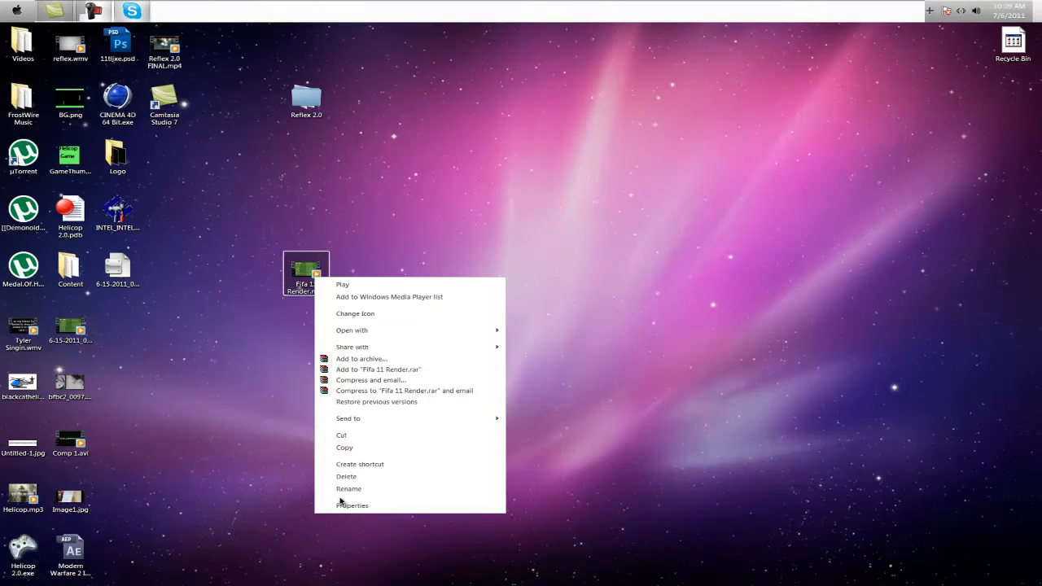
pyautogui.click(348, 503)
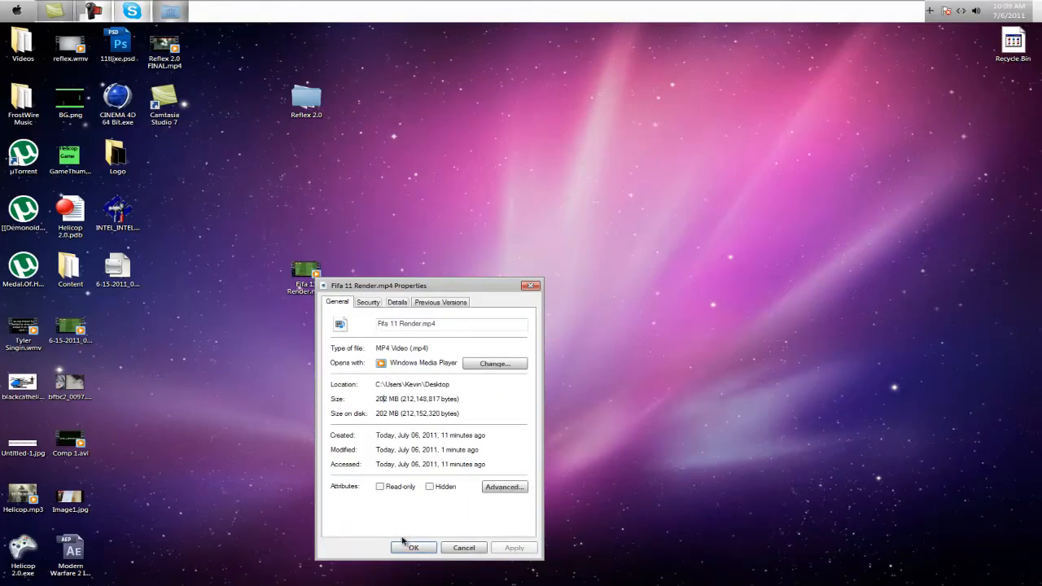
pyautogui.click(403, 544)
pyautogui.doubleClick(299, 286)
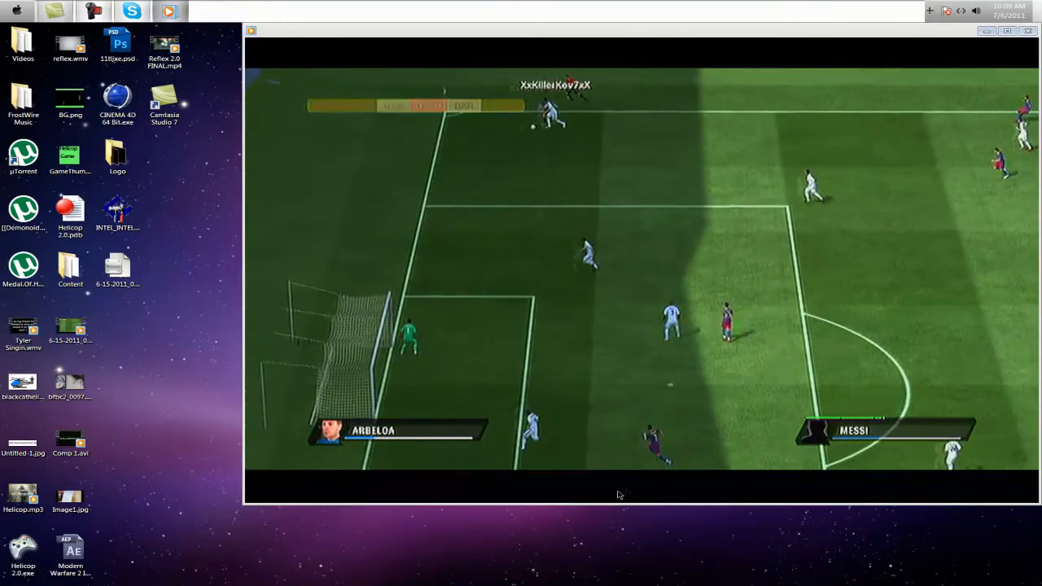
pyautogui.click(1023, 31)
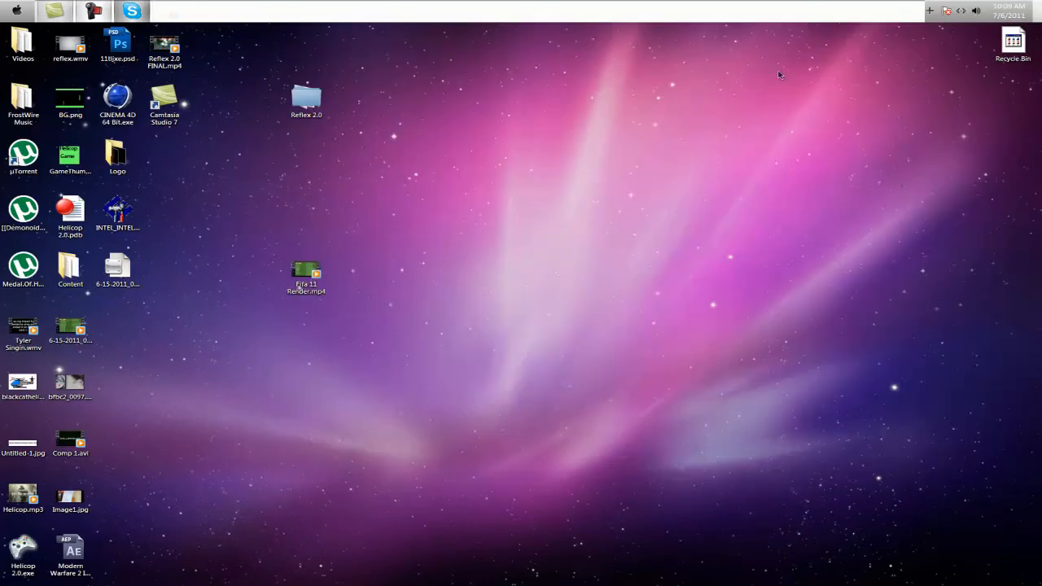
# Move Fifa 11 Render.mp4 back into the desktop's icon grid, between the Content folder and the 6-15-2011 video
pyautogui.moveTo(330, 290); pyautogui.dragTo(184, 342)
pyautogui.moveTo(299, 285); pyautogui.dragTo(134, 335)
pyautogui.moveTo(255, 357)
pyautogui.mouseDown()
pyautogui.moveTo(142, 307)
pyautogui.moveTo(187, 327)
pyautogui.moveTo(116, 320)
pyautogui.mouseUp()
pyautogui.moveTo(158, 333)
pyautogui.mouseDown()
pyautogui.moveTo(121, 322)
pyautogui.moveTo(86, 330)
pyautogui.mouseUp()
pyautogui.moveTo(165, 352); pyautogui.dragTo(84, 341)
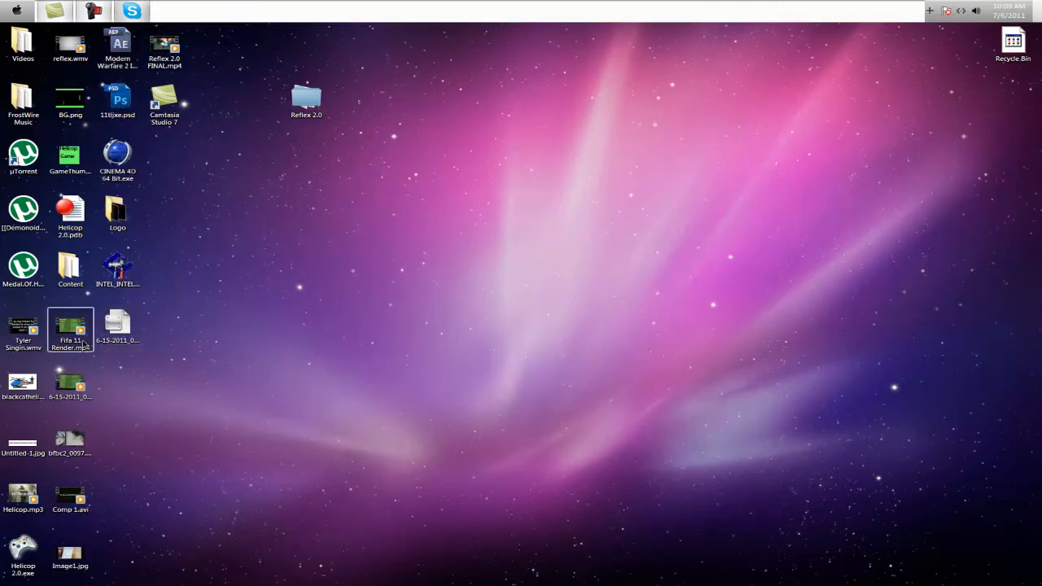
# Move Reflex 2.0 FINAL.mp4 to an open area of the desktop and preview the video
pyautogui.moveTo(170, 46); pyautogui.dragTo(432, 291)
pyautogui.doubleClick(411, 285)
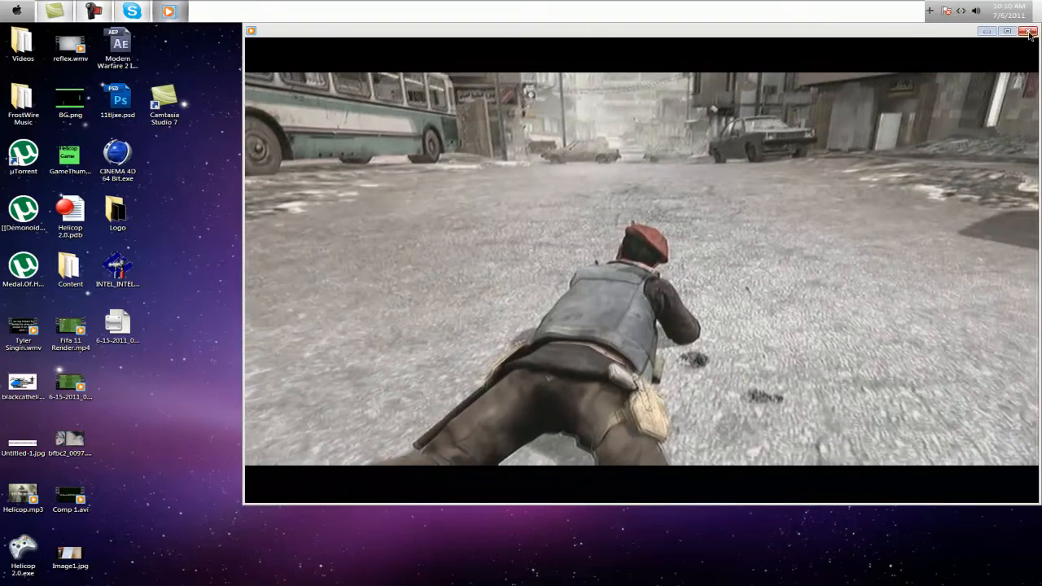
pyautogui.click(1028, 31)
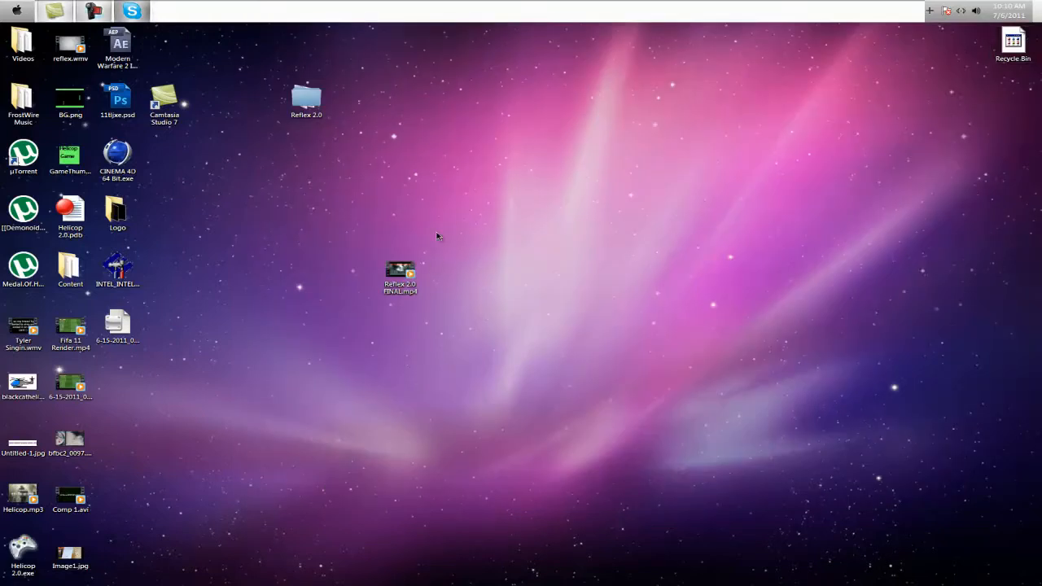
# Check the file name and size in the properties of Reflex 2.0 FINAL.mp4
pyautogui.click(405, 287)
pyautogui.rightClick(407, 290)
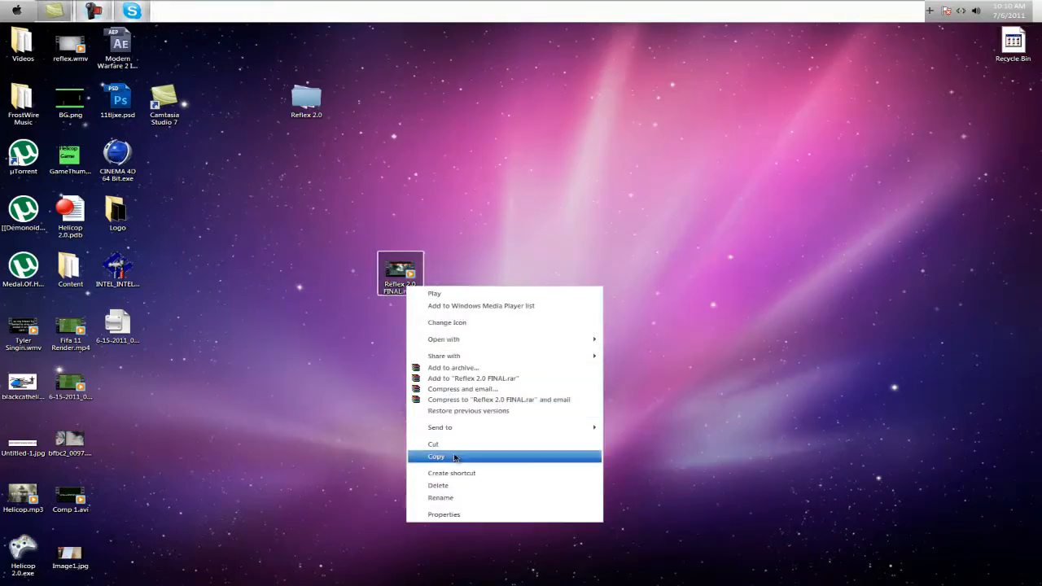
pyautogui.click(456, 514)
pyautogui.moveTo(591, 337); pyautogui.dragTo(471, 335)
pyautogui.doubleClick(532, 334)
pyautogui.click(551, 335)
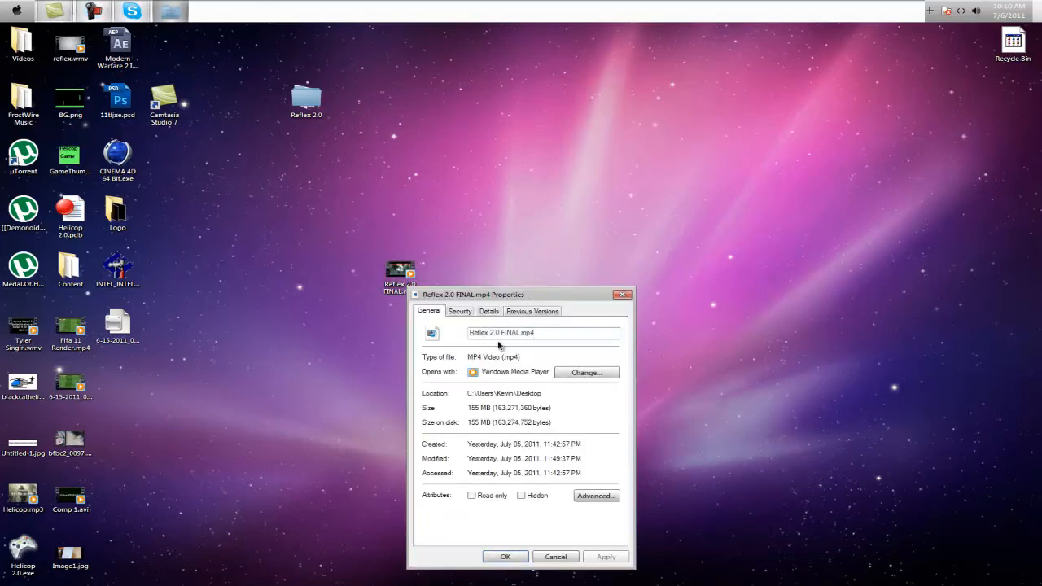
pyautogui.moveTo(477, 334); pyautogui.dragTo(503, 333)
pyautogui.click(506, 334)
pyautogui.click(504, 557)
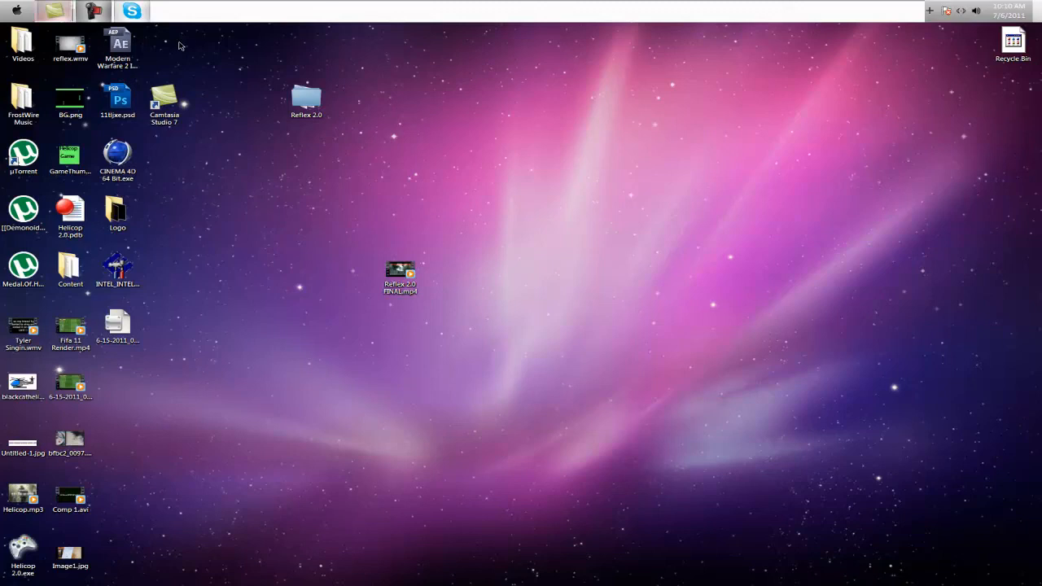
pyautogui.moveTo(449, 327); pyautogui.dragTo(399, 209)
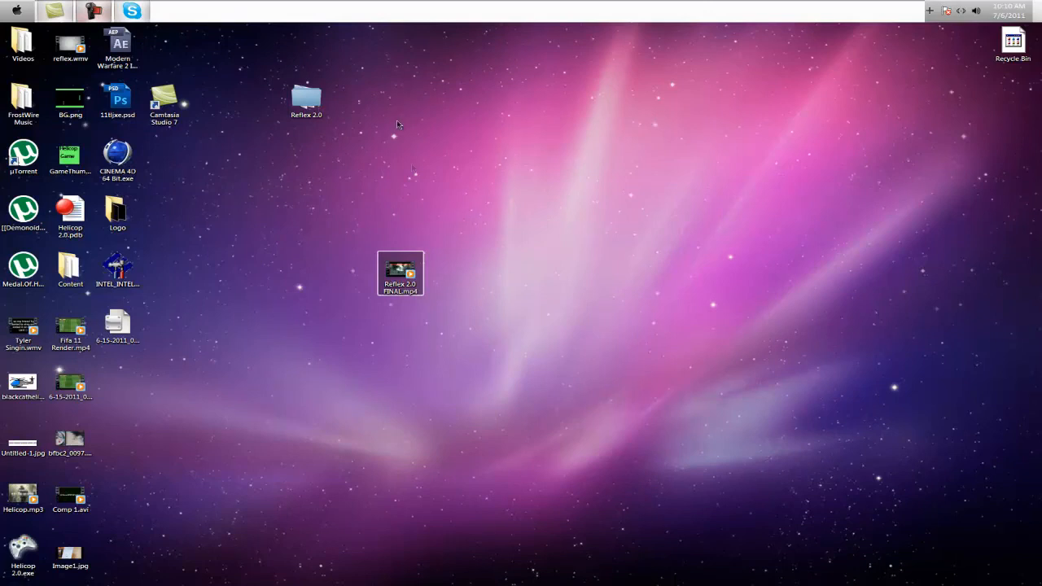
pyautogui.click(401, 399)
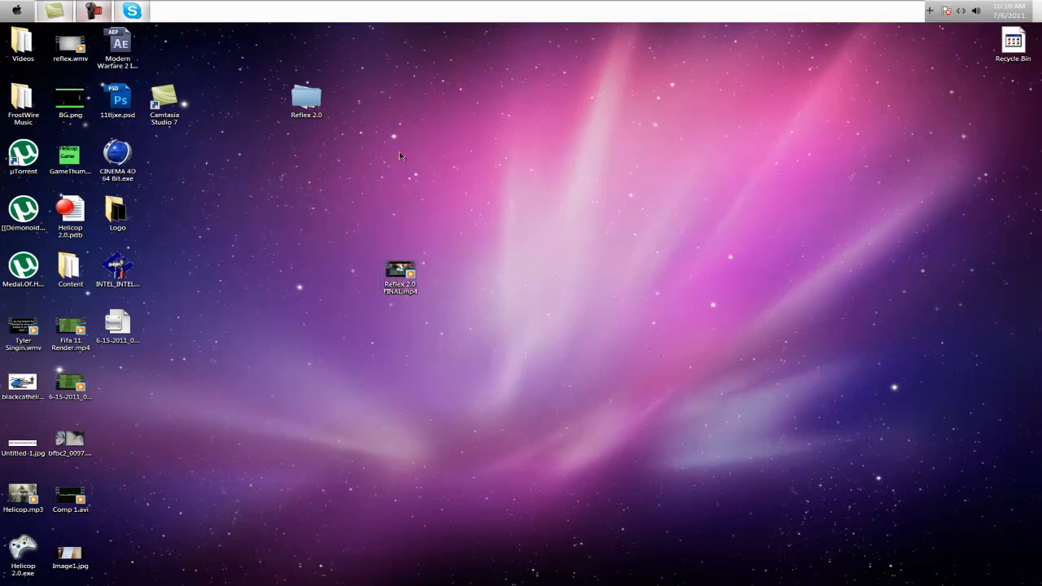
pyautogui.moveTo(431, 326); pyautogui.dragTo(377, 252)
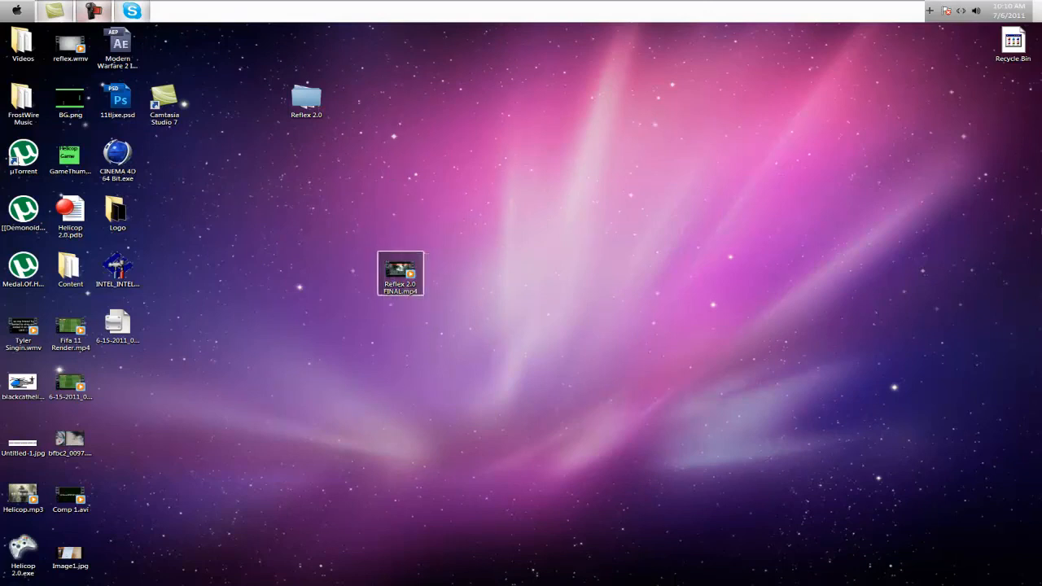